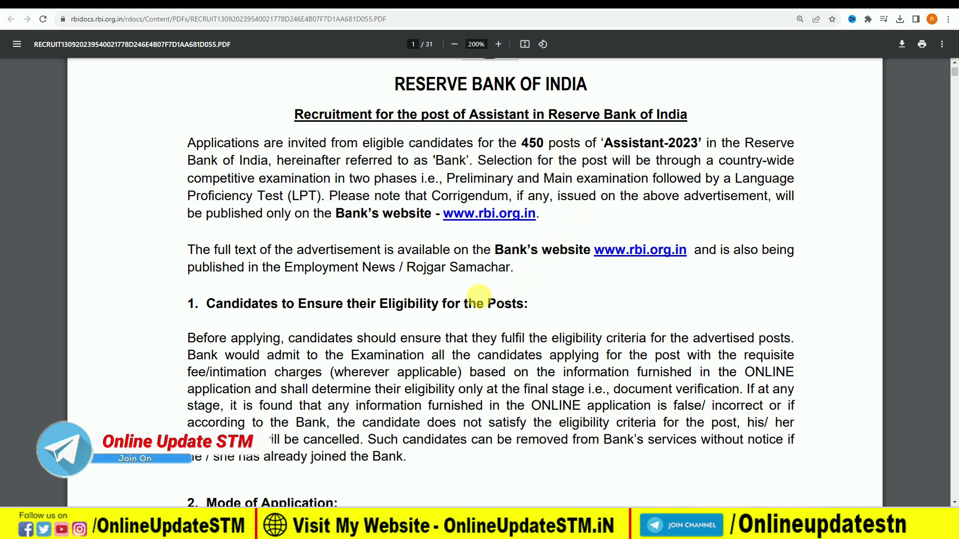
# Scroll the notice PDF through pages 1–4 to the vacancies table, then switch to the IBPS portal tab.
pyautogui.scroll(-3, 480, 296)
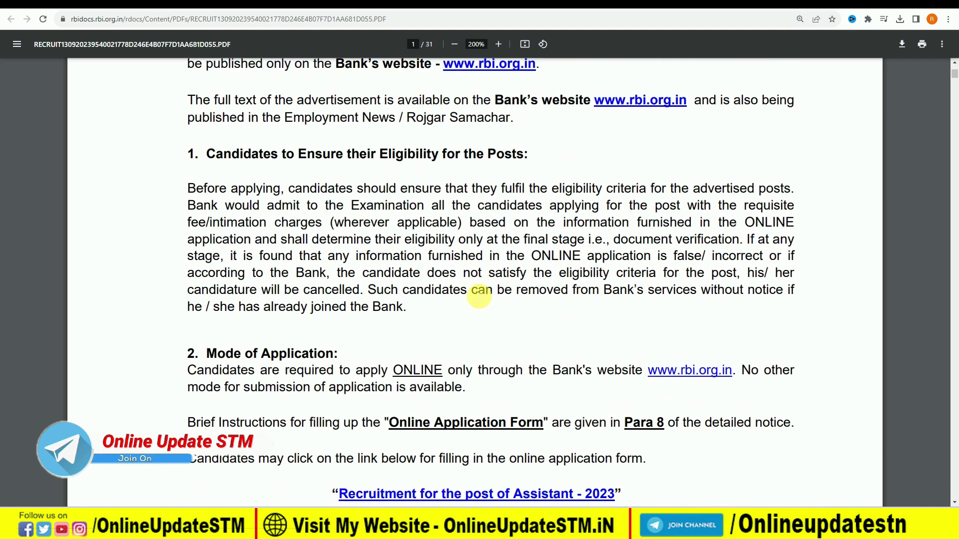
pyautogui.scroll(-15, 379, 259)
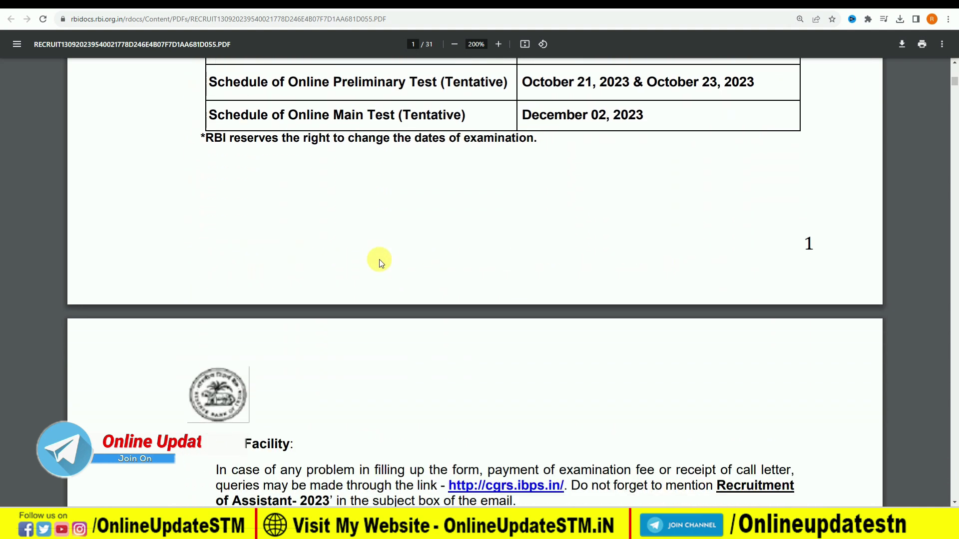
pyautogui.scroll(-20, 379, 260)
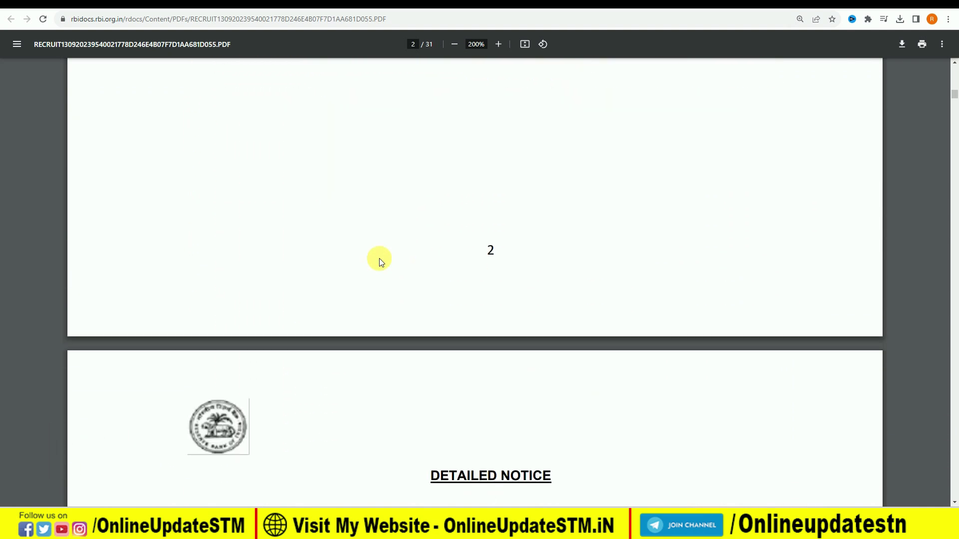
pyautogui.scroll(-4, 450, 295)
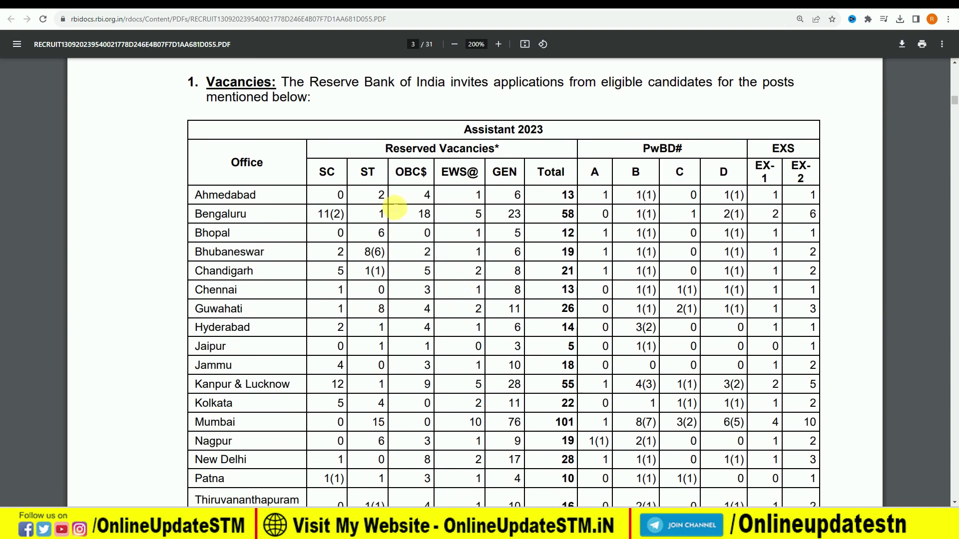
pyautogui.scroll(-2, 514, 210)
pyautogui.scroll(2, 514, 212)
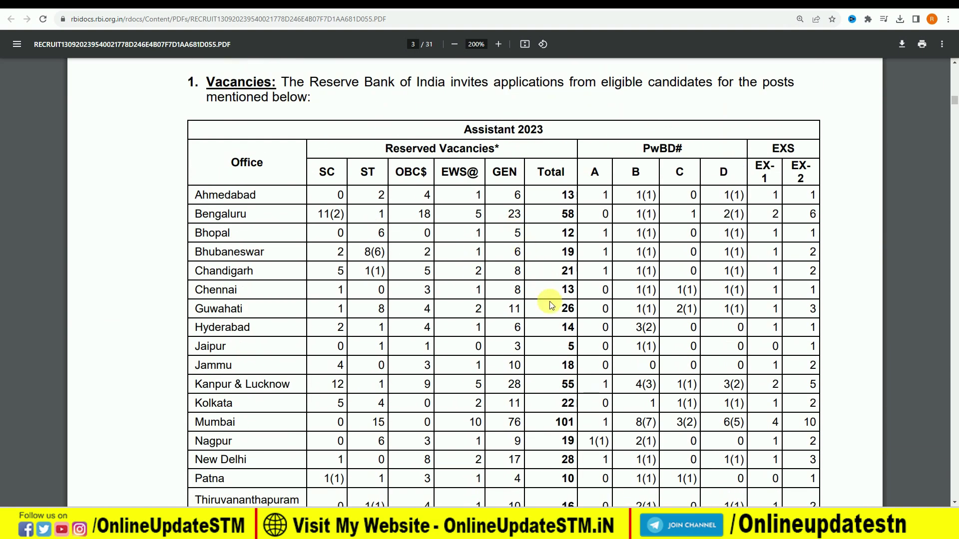
pyautogui.scroll(-5, 552, 306)
pyautogui.scroll(-12, 560, 320)
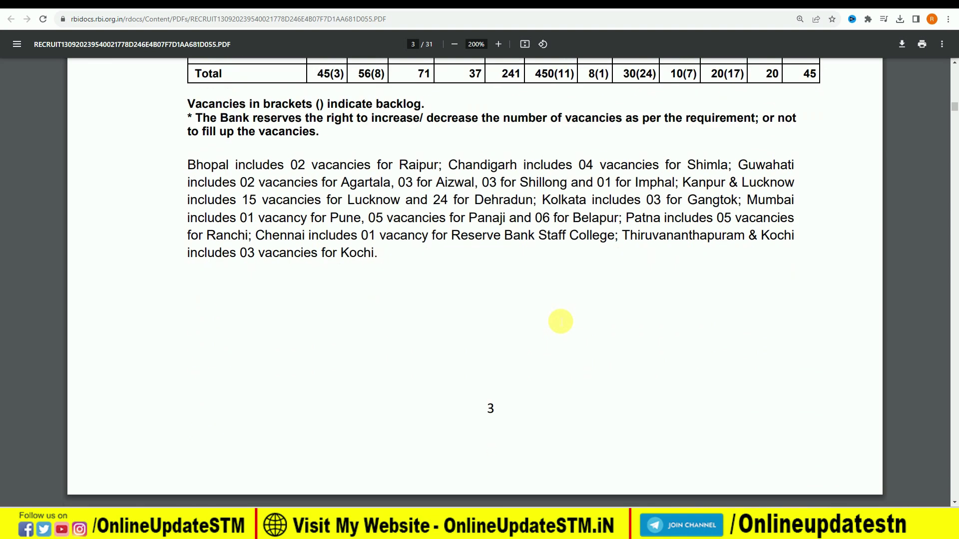
pyautogui.scroll(-5, 520, 285)
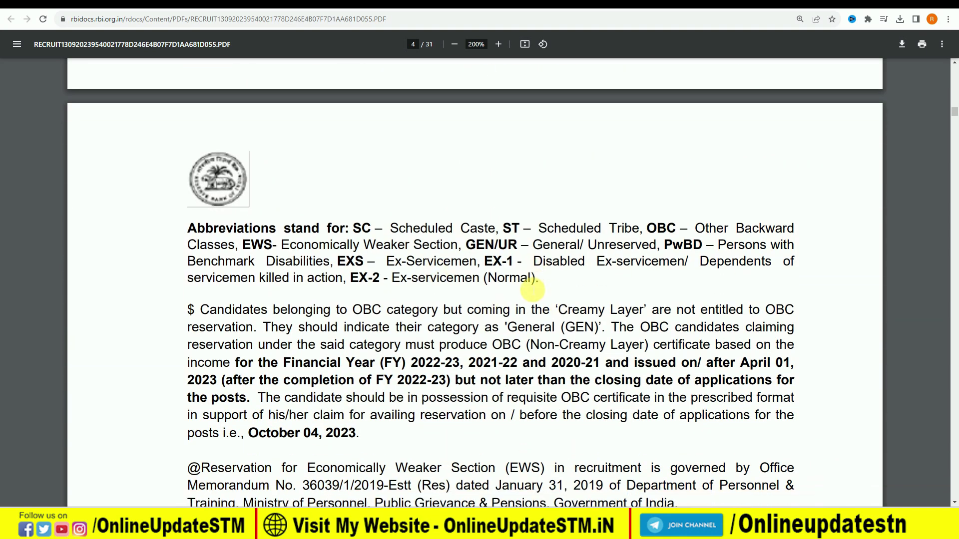
pyautogui.scroll(-6, 533, 289)
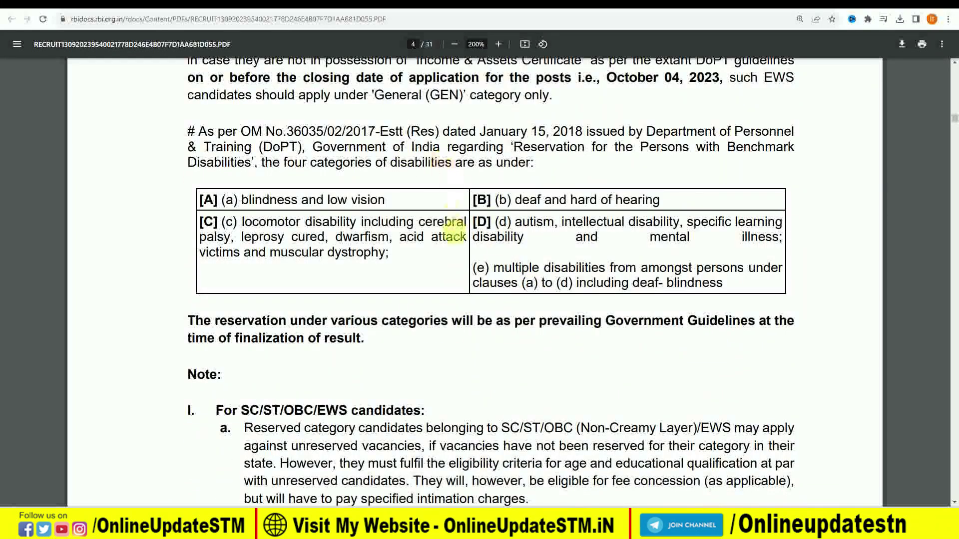
pyautogui.scroll(-3, 450, 230)
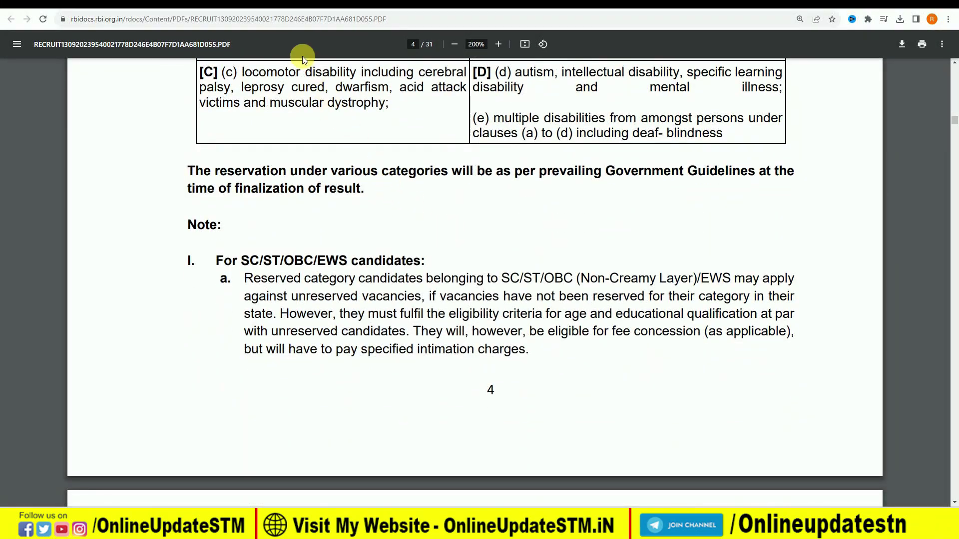
pyautogui.hotkey('ctrl', 'Tab')
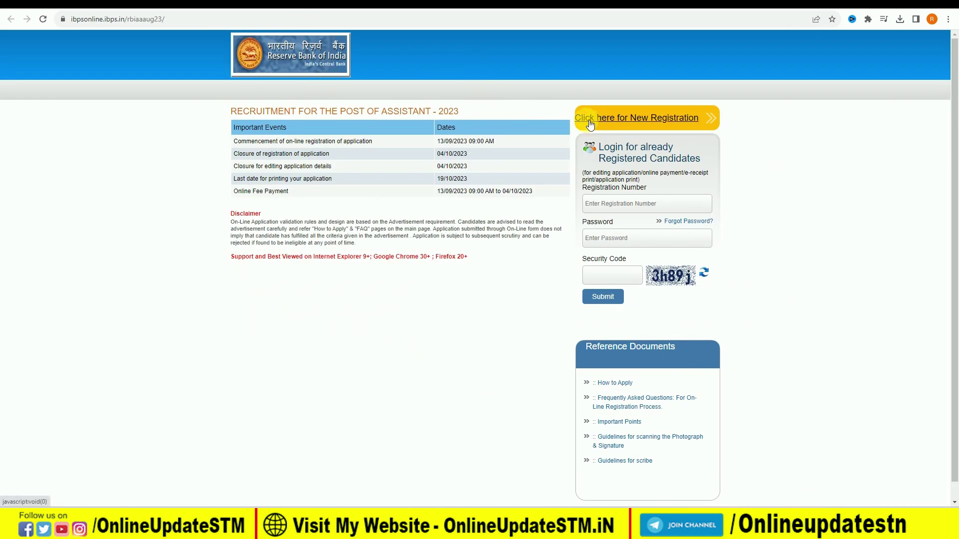
# Start a new registration and enter the candidate's first and last name.
pyautogui.click(643, 121)
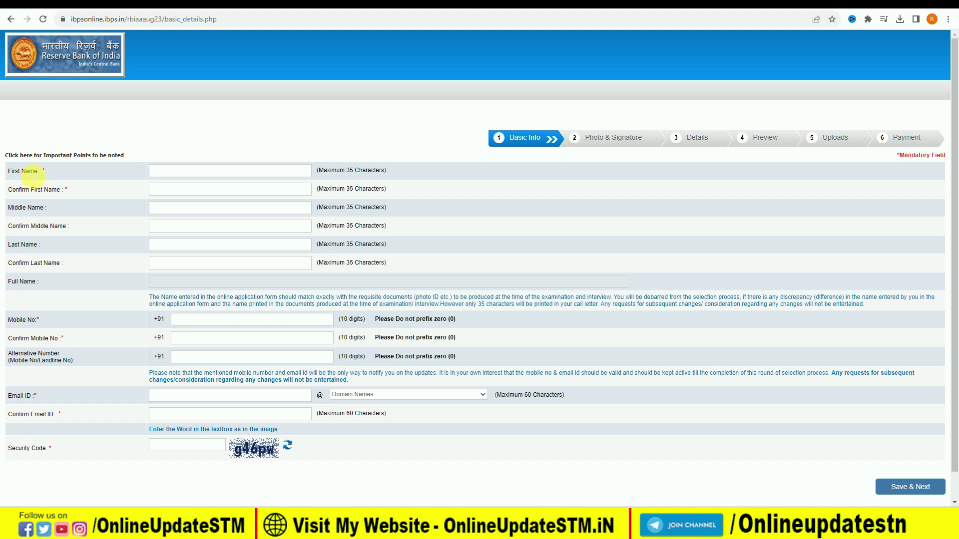
pyautogui.click(194, 174)
pyautogui.press('Tab')
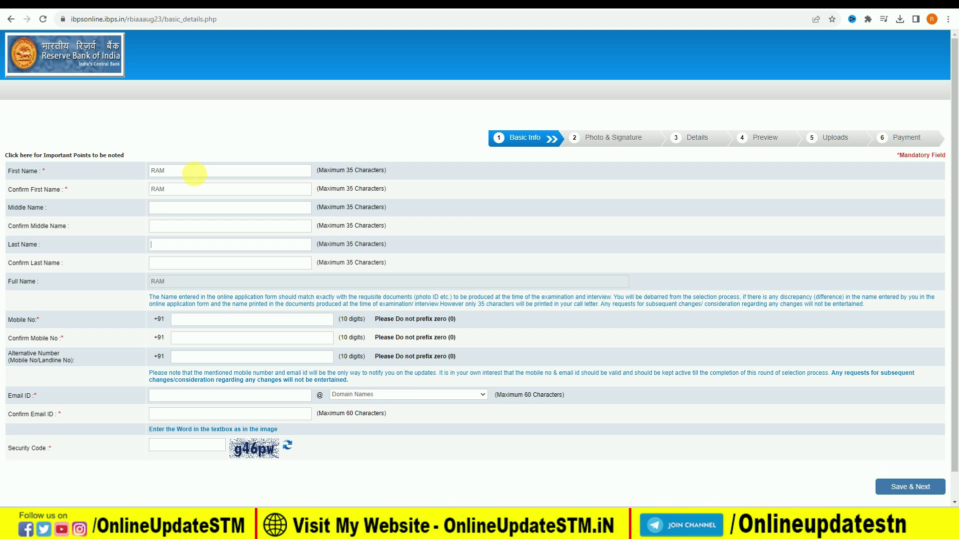
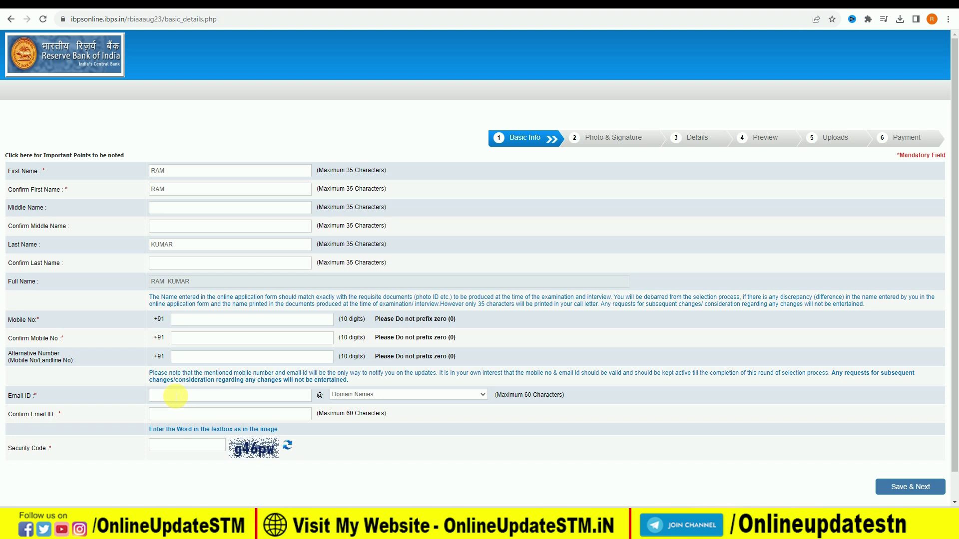
# Choose gmail.com as the e-mail domain and attempt Save & Next.
pyautogui.click(396, 396)
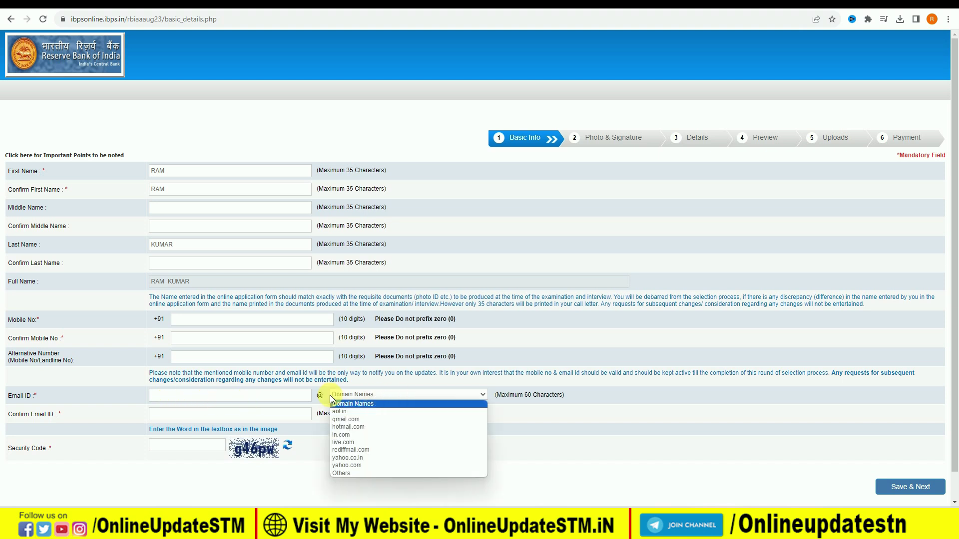
pyautogui.click(351, 420)
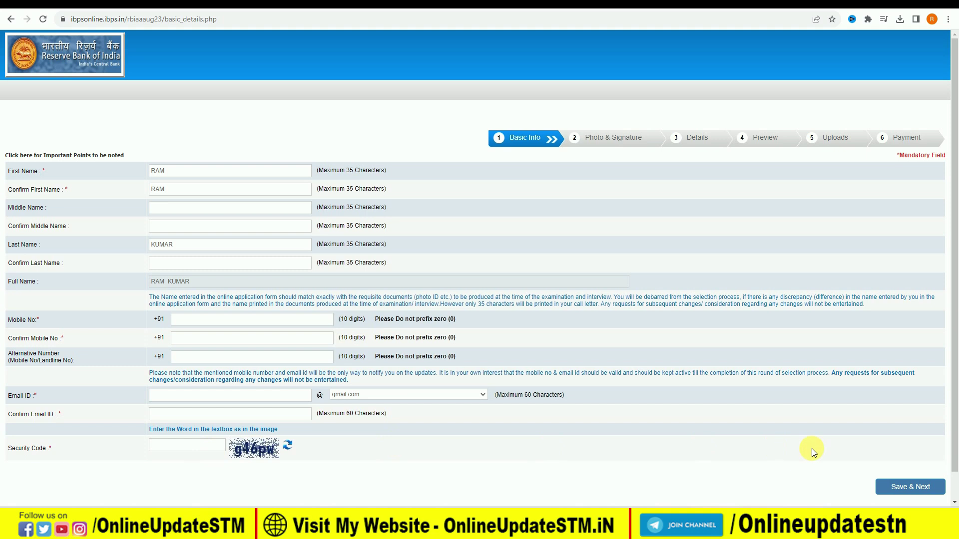
pyautogui.click(907, 494)
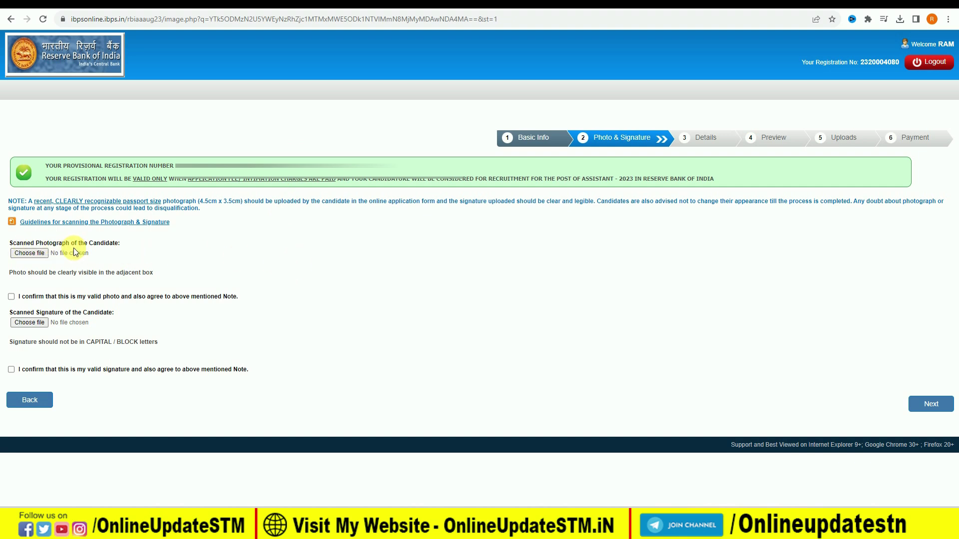
# Read the photograph and signature scanning guidelines PDF, then close it to return to the upload page.
pyautogui.click(62, 222)
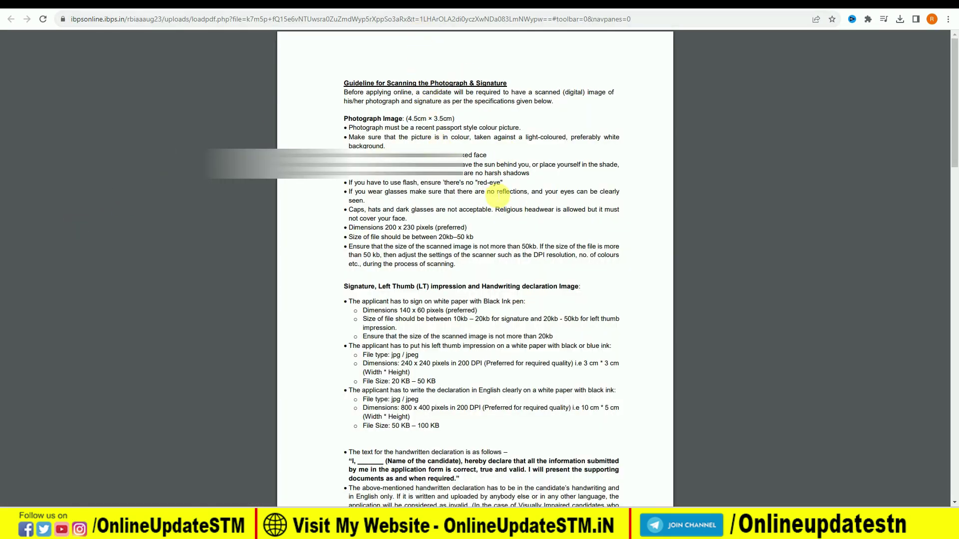
pyautogui.keyDown('ctrl'); pyautogui.scroll(3, 498, 196); pyautogui.keyUp('ctrl')
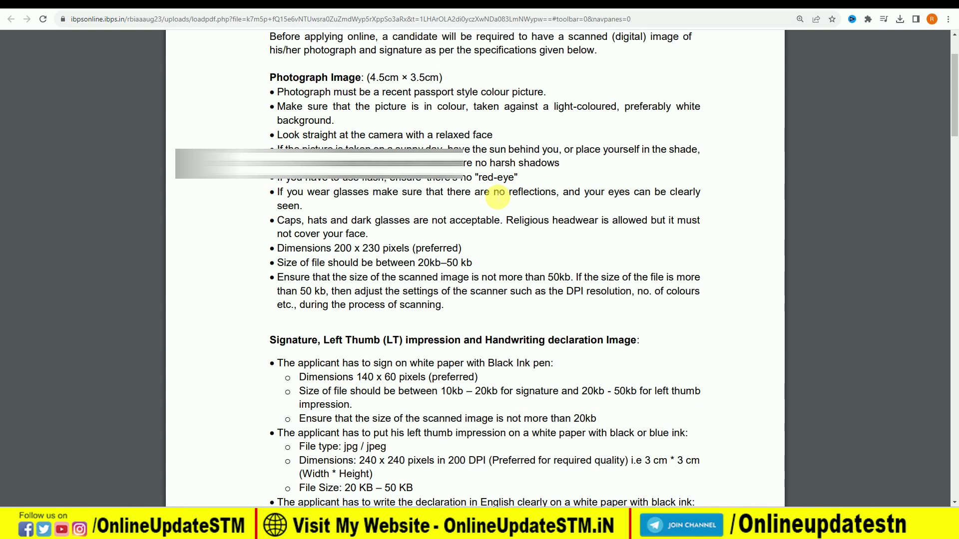
pyautogui.scroll(1, 498, 192)
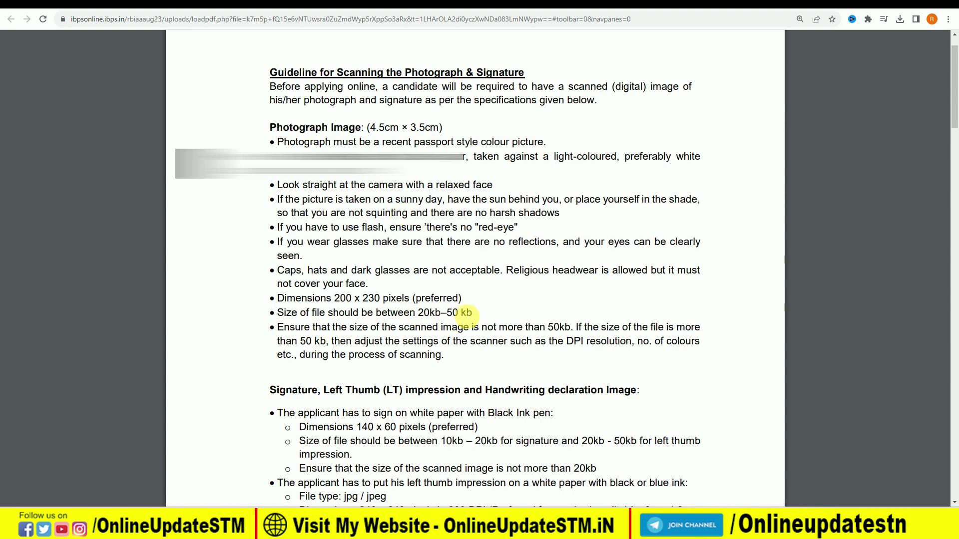
pyautogui.scroll(-2, 450, 317)
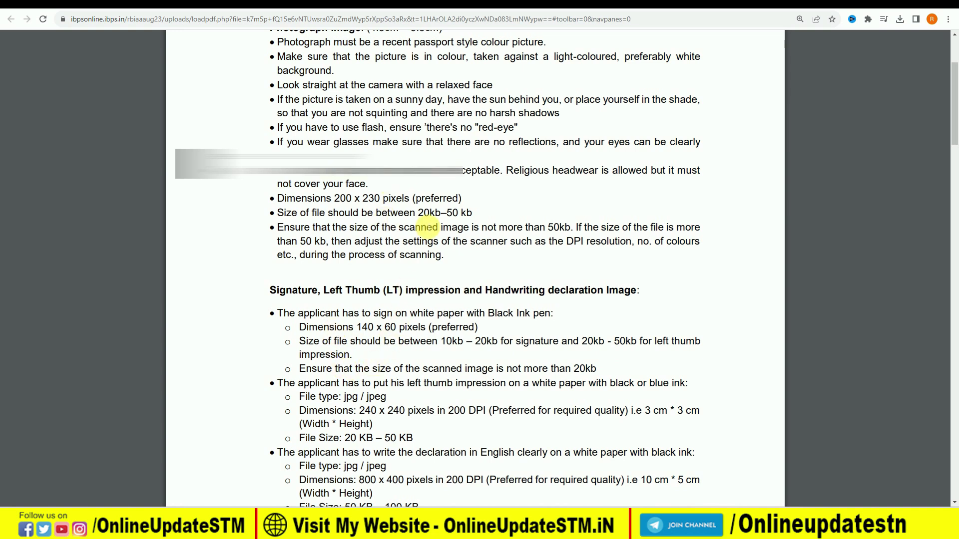
pyautogui.hotkey('ctrl', 'w')
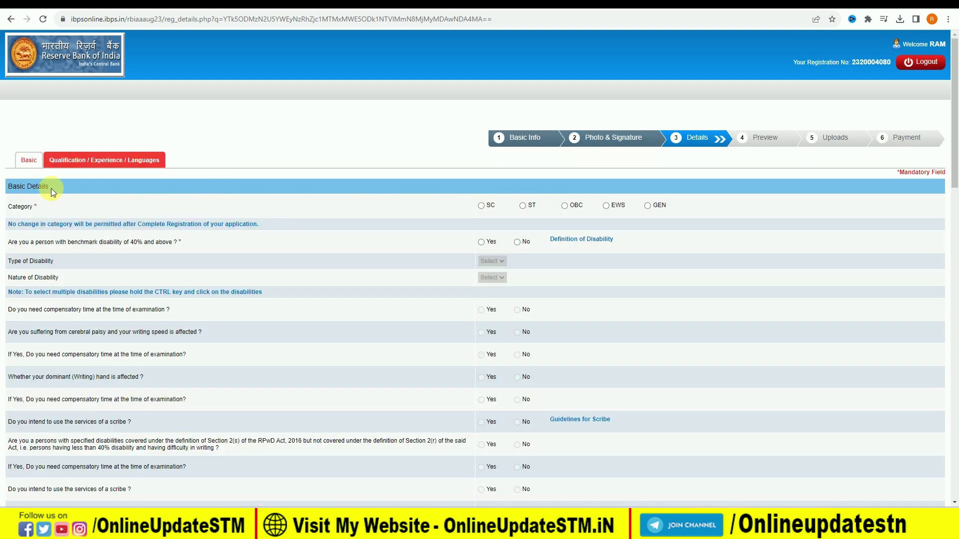
# Set category to SC, dismiss the alert, and answer No for benchmark disability.
pyautogui.click(480, 212)
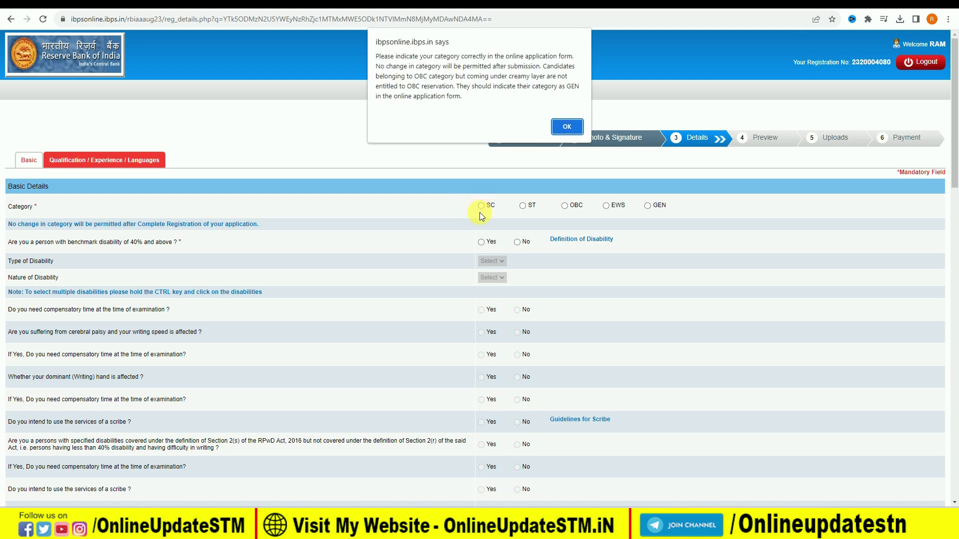
pyautogui.click(563, 128)
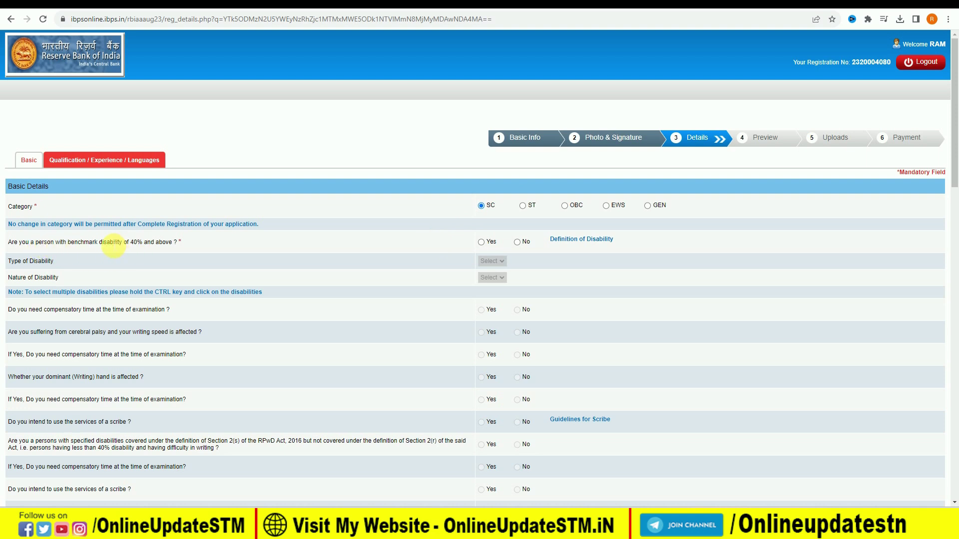
pyautogui.click(482, 243)
pyautogui.click(516, 242)
# Answer No to RPwD, ex-serviceman, disabled ex-serviceman, DXS dependent, widow relaxation and current RBI staff.
pyautogui.scroll(-6, 548, 298)
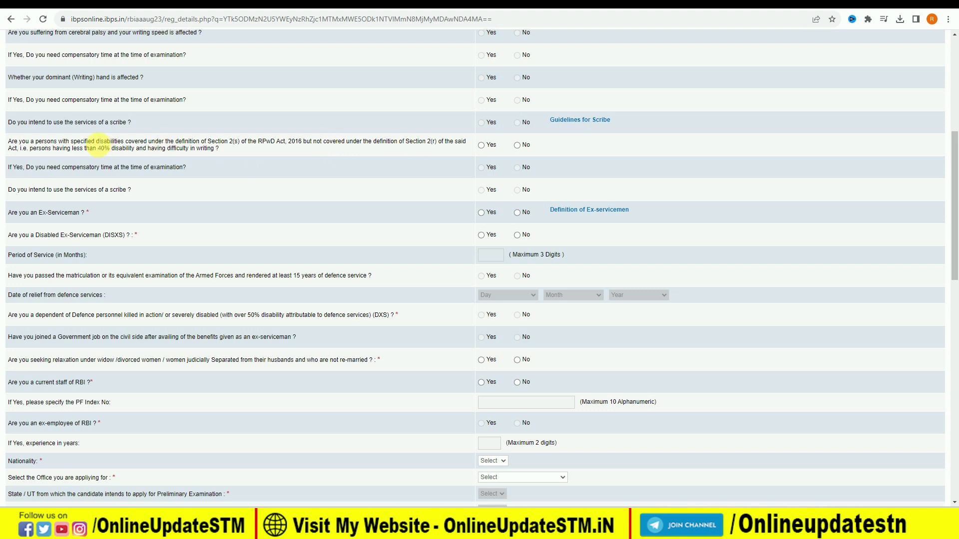
pyautogui.click(518, 146)
pyautogui.click(517, 213)
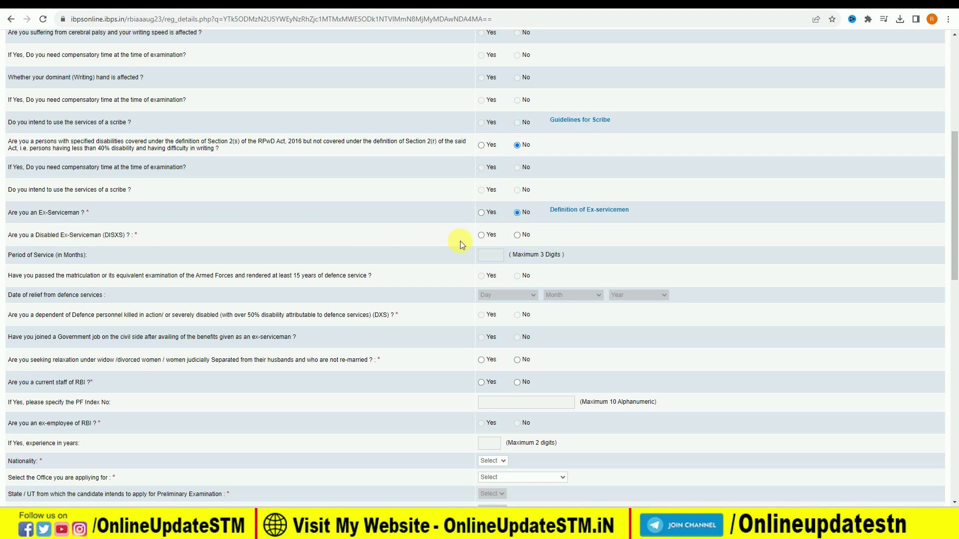
pyautogui.click(517, 235)
pyautogui.click(517, 315)
pyautogui.click(519, 361)
pyautogui.click(517, 383)
pyautogui.scroll(-2, 553, 332)
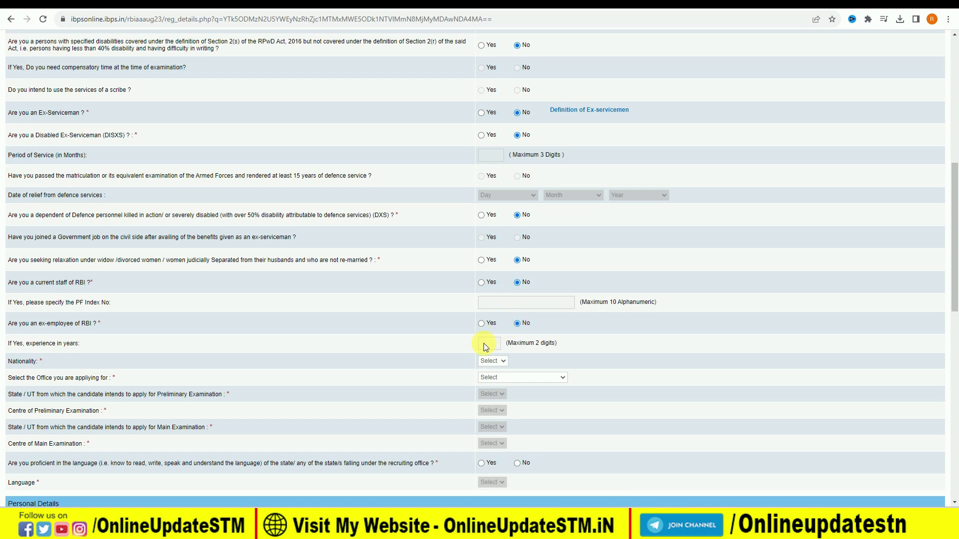
# Set nationality to Indian and the office applied for to New Delhi.
pyautogui.click(492, 361)
pyautogui.click(491, 379)
pyautogui.click(493, 379)
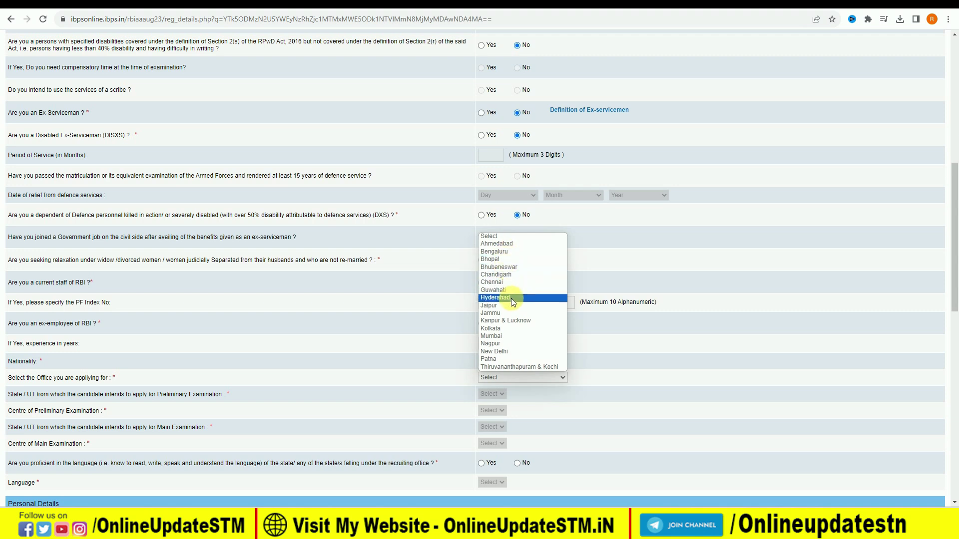
pyautogui.click(515, 351)
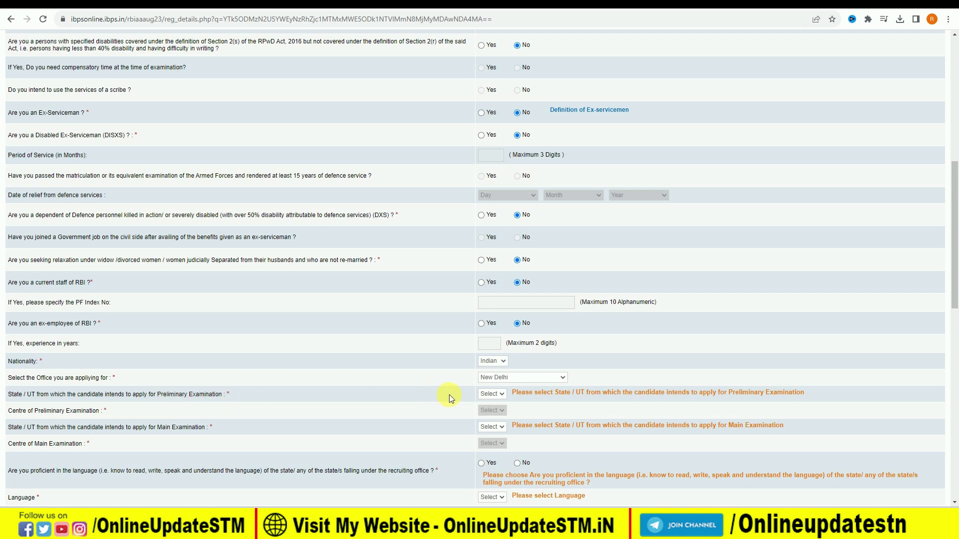
# Choose Delhi/Faridabad as preliminary exam centre and Delhi/Delhi-NCR as main exam centre.
pyautogui.click(489, 394)
pyautogui.click(492, 407)
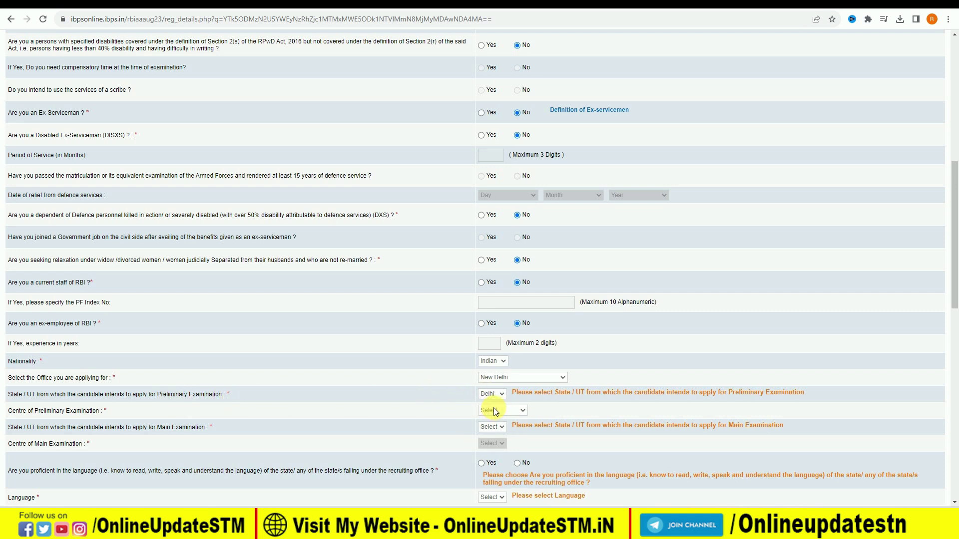
pyautogui.click(492, 411)
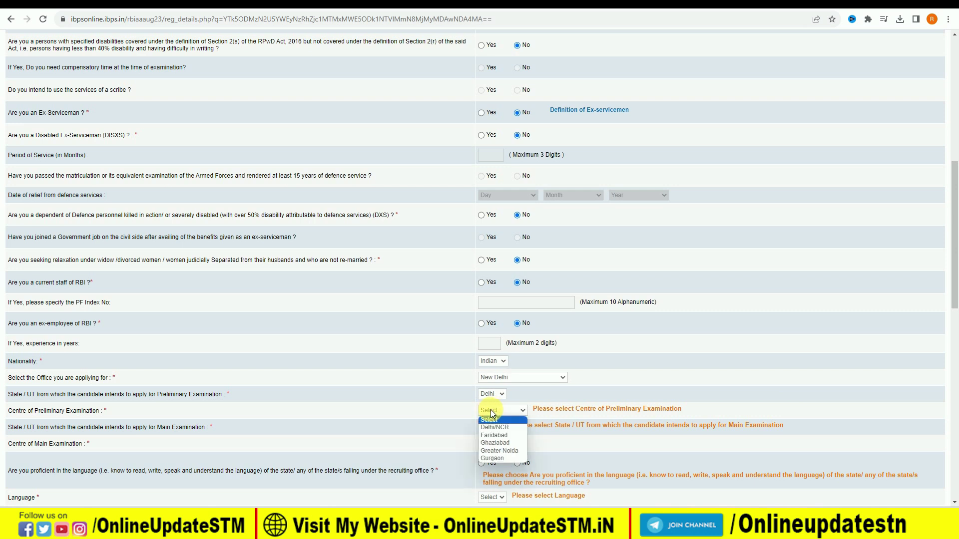
pyautogui.click(499, 435)
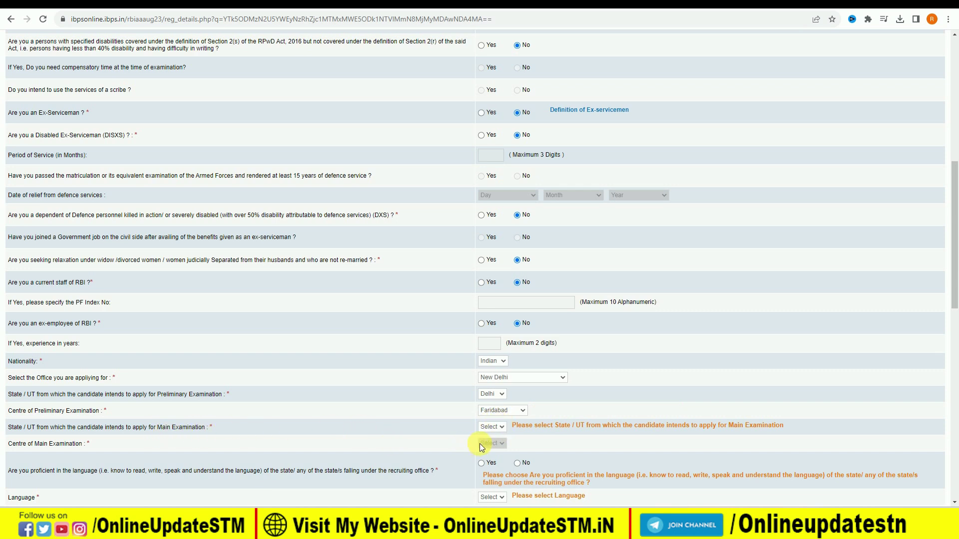
pyautogui.click(498, 428)
pyautogui.click(496, 444)
pyautogui.click(502, 444)
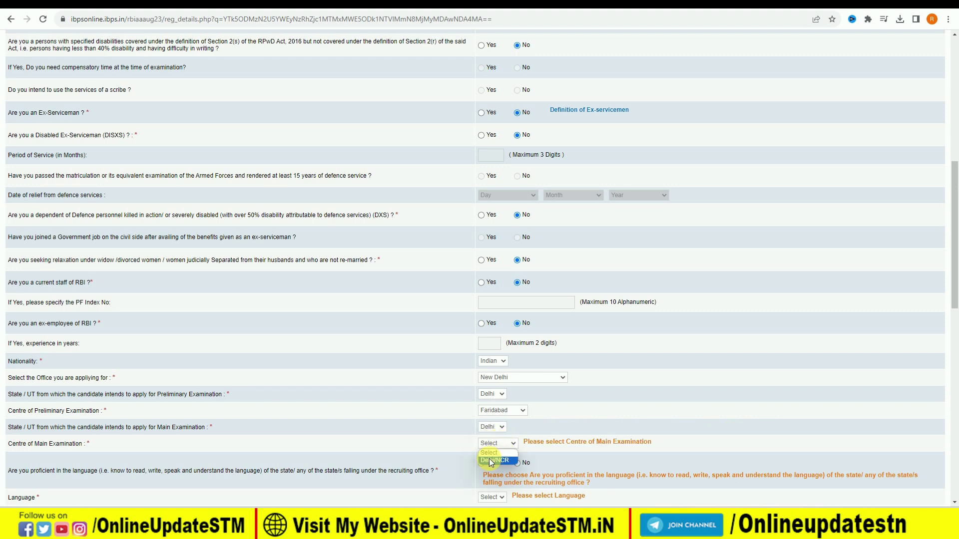
pyautogui.click(490, 460)
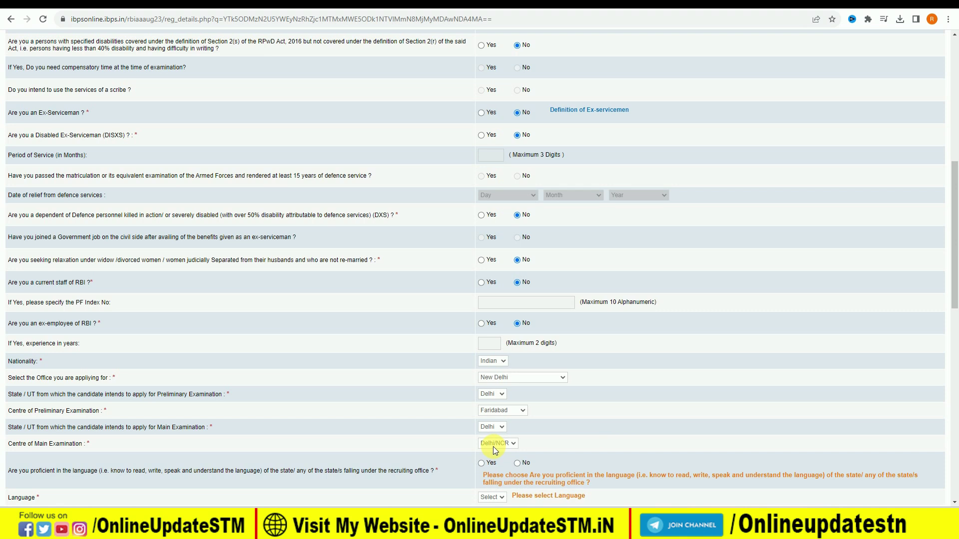
# Answer Yes to state-language proficiency and select Hindi as the language.
pyautogui.scroll(-1, 270, 457)
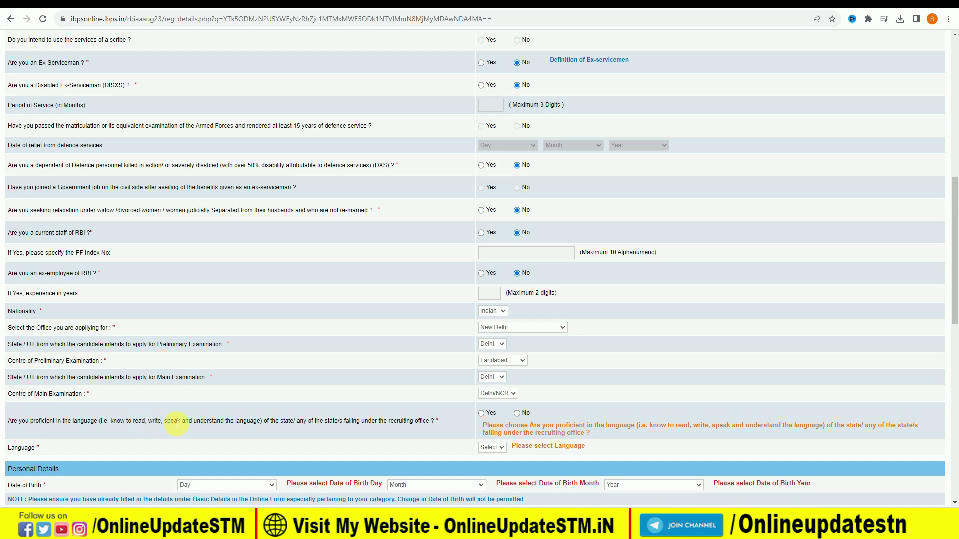
pyautogui.click(481, 414)
pyautogui.click(489, 447)
pyautogui.click(488, 464)
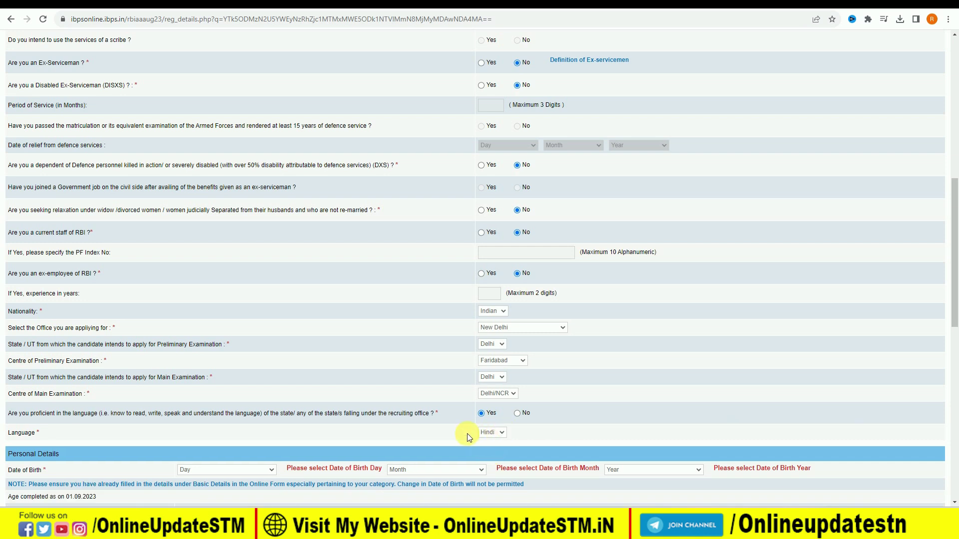
pyautogui.scroll(-2, 340, 431)
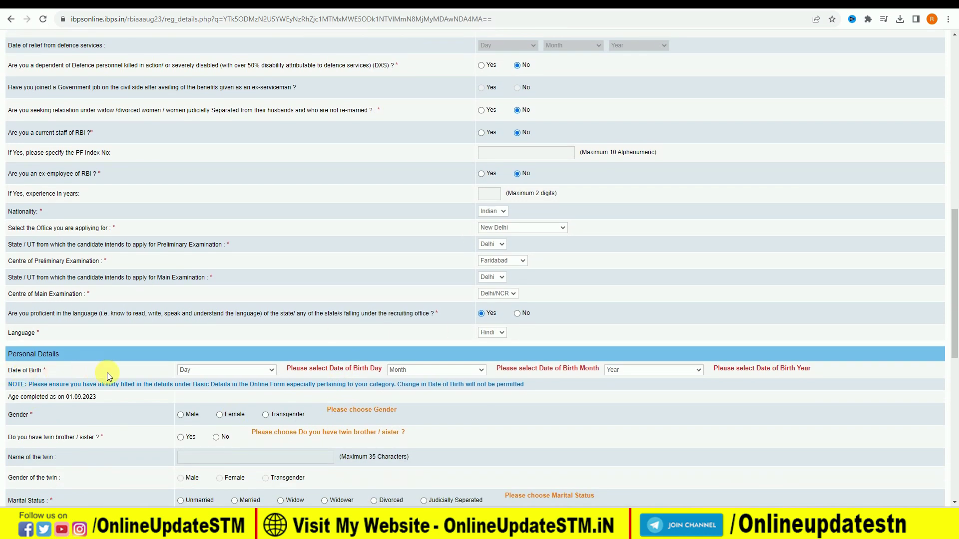
# Set the date of birth to 05 January 2000.
pyautogui.scroll(-2, 221, 332)
pyautogui.click(243, 270)
pyautogui.click(230, 317)
pyautogui.click(416, 270)
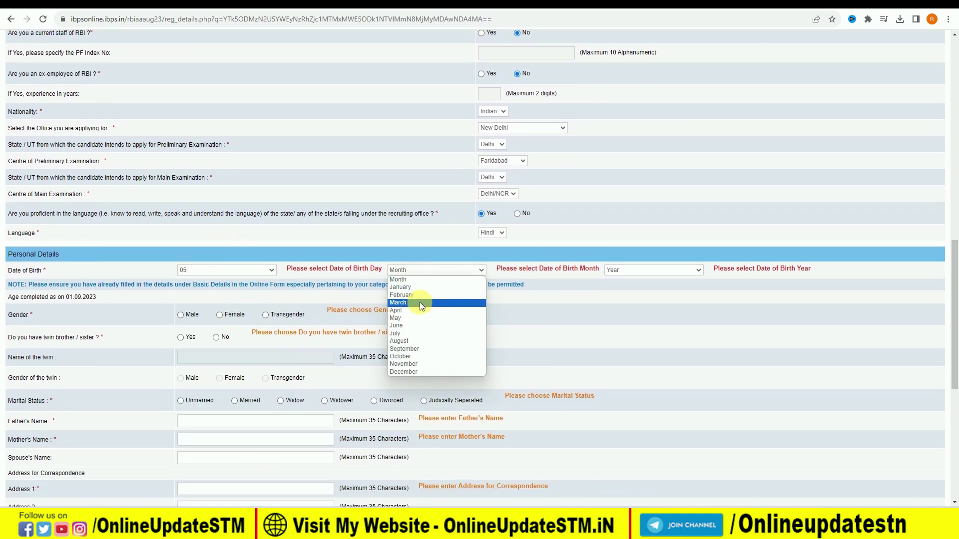
pyautogui.click(421, 287)
pyautogui.click(650, 270)
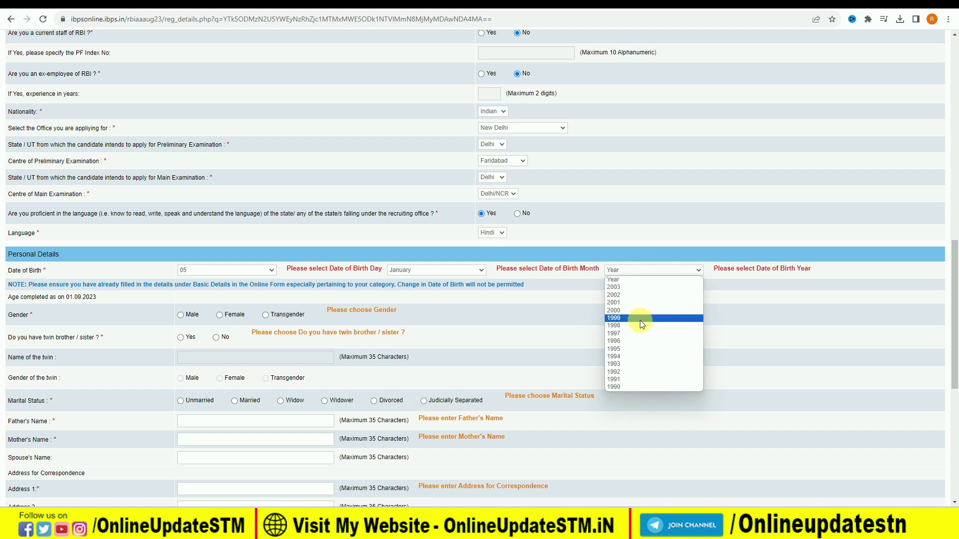
pyautogui.click(637, 310)
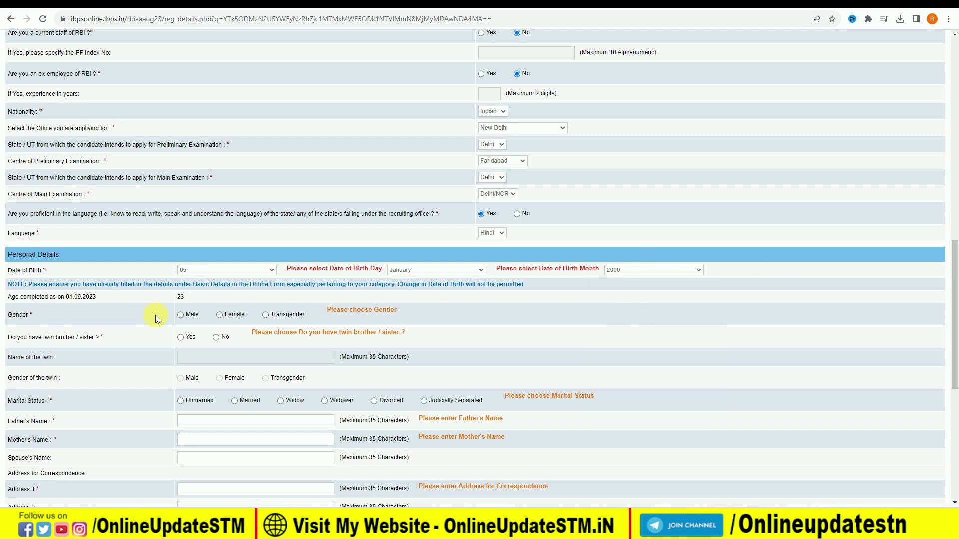
# Mark gender as Male and marital status as Unmarried.
pyautogui.click(181, 315)
pyautogui.click(181, 400)
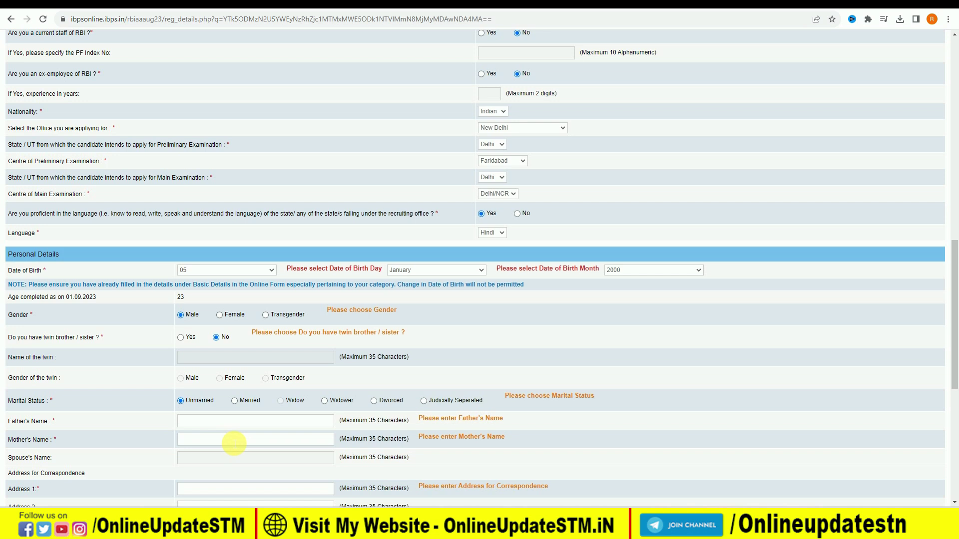
pyautogui.scroll(-1, 231, 443)
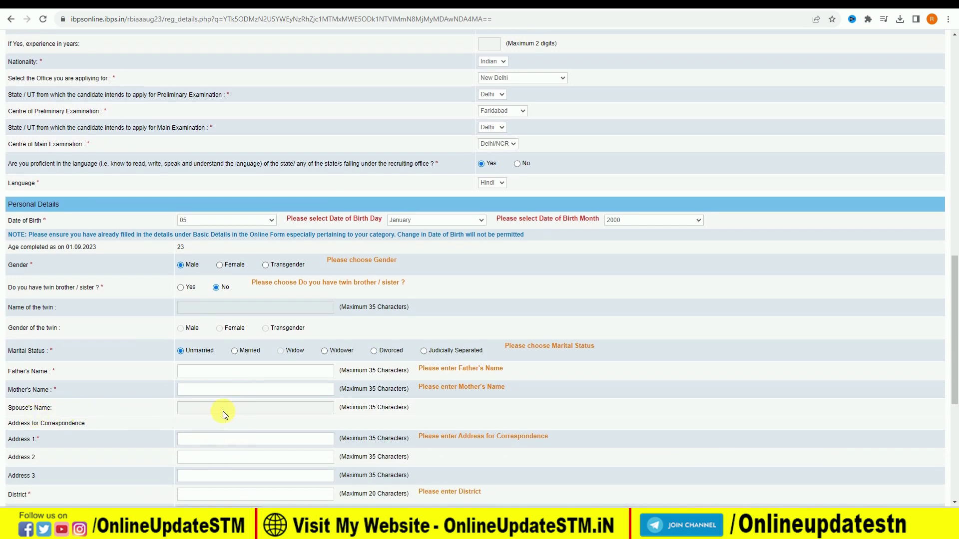
# Set the correspondence state to BIHAR and use the correspondence address for GST invoicing.
pyautogui.scroll(-1, 155, 407)
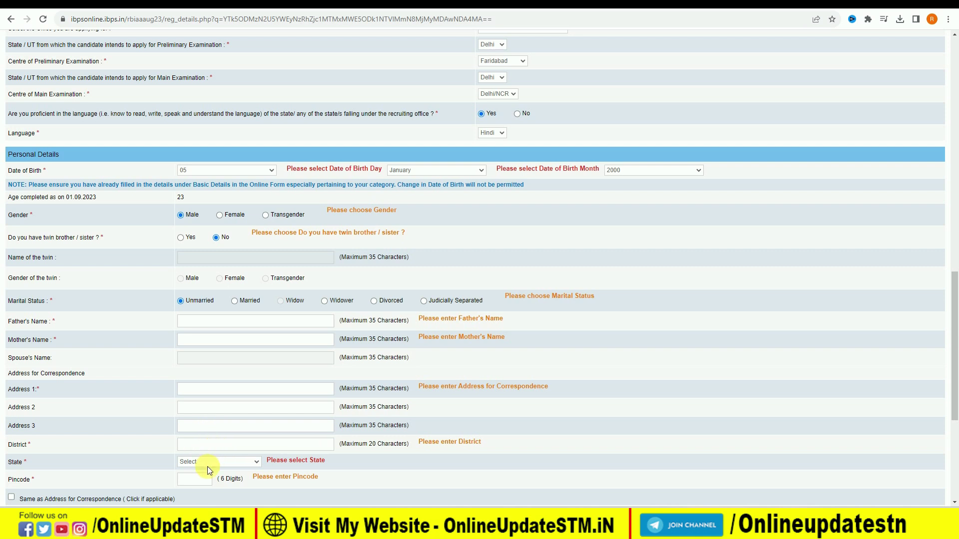
pyautogui.click(208, 463)
pyautogui.click(220, 343)
pyautogui.scroll(-1, 228, 426)
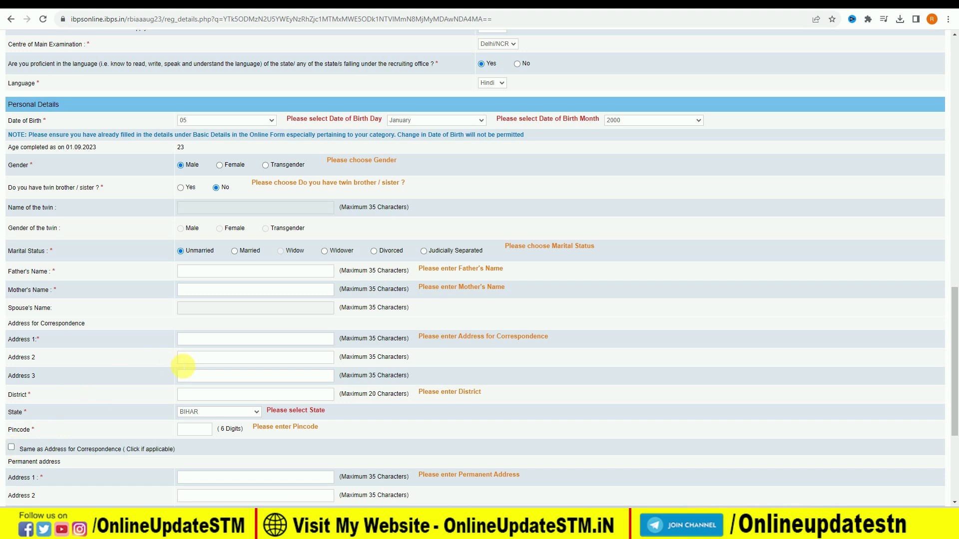
pyautogui.scroll(-3, 181, 366)
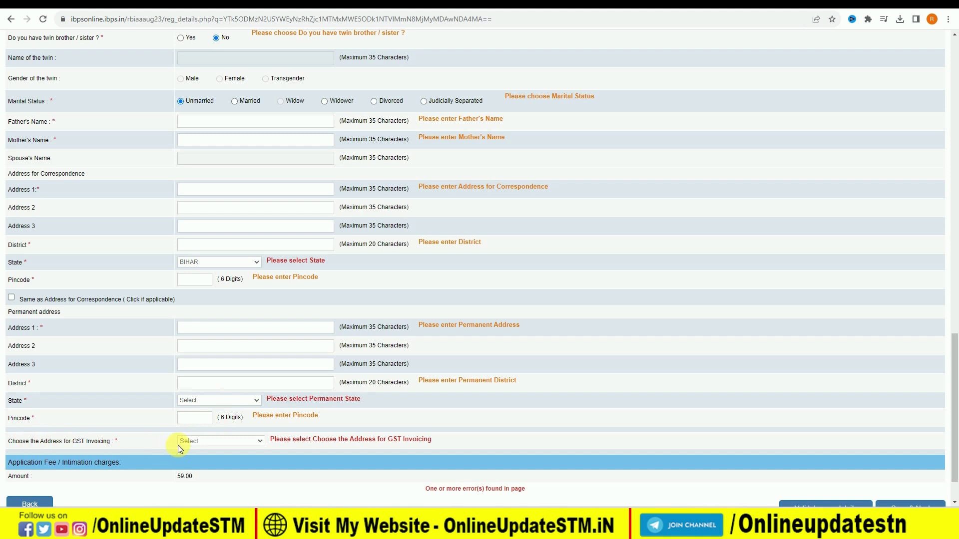
pyautogui.click(206, 442)
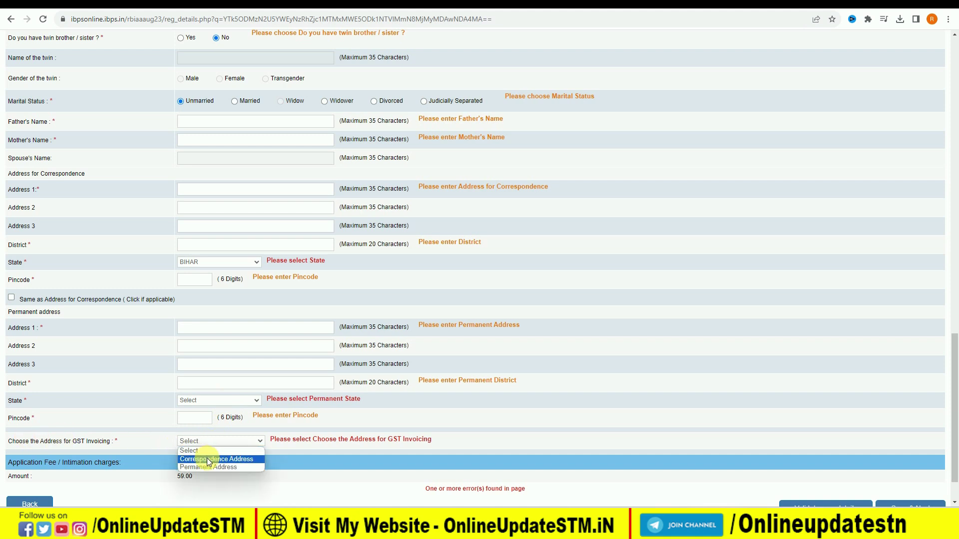
pyautogui.click(208, 459)
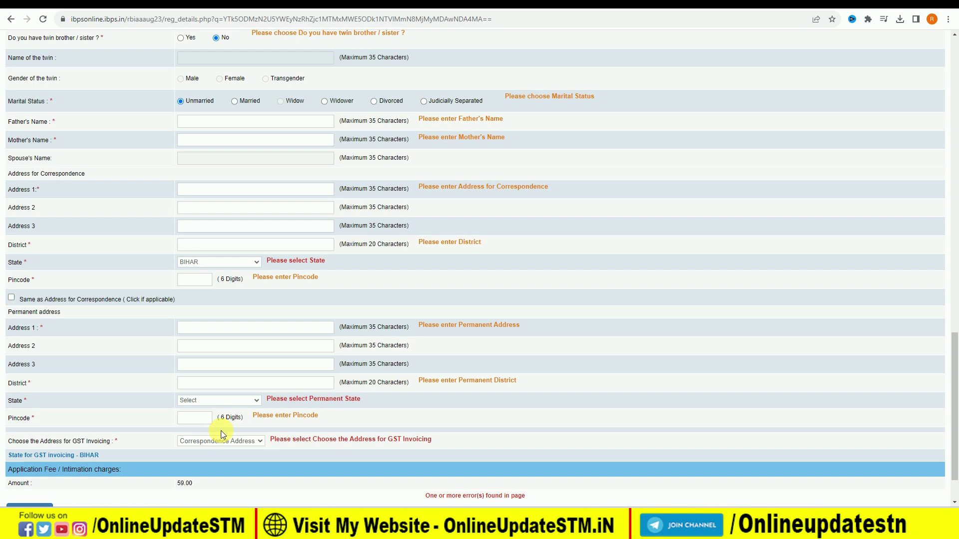
pyautogui.scroll(-1, 221, 430)
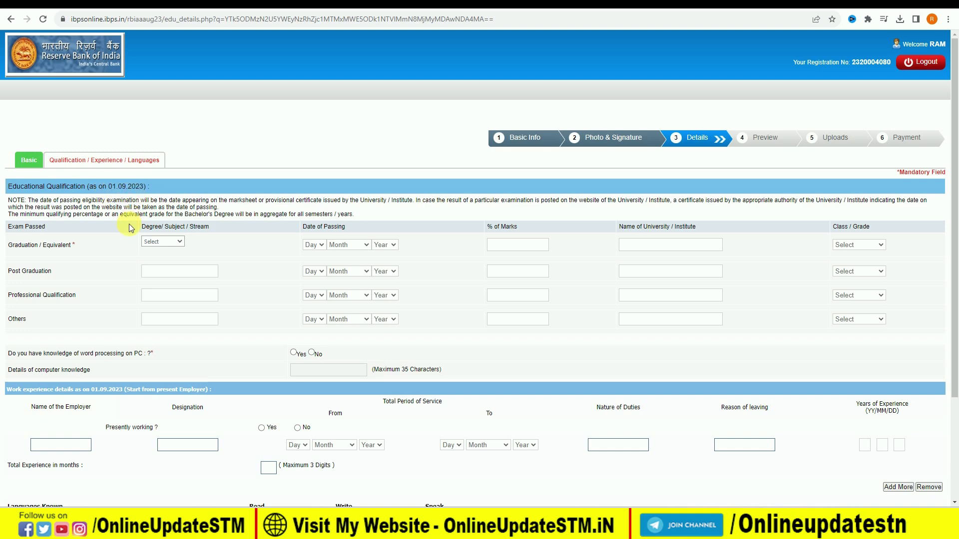
# Fill the graduation row: degree B.A., passing date 01/January/2021, grade First Class.
pyautogui.click(155, 241)
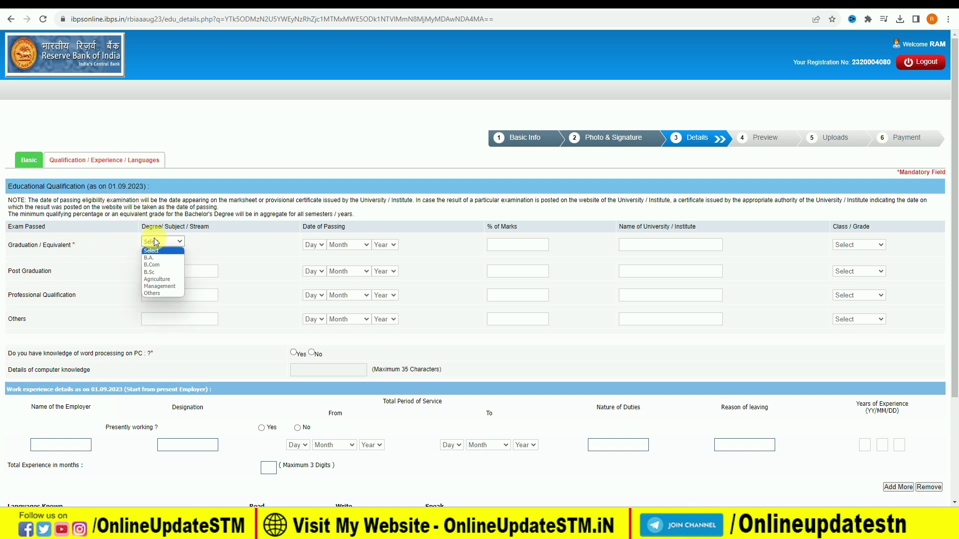
pyautogui.click(156, 258)
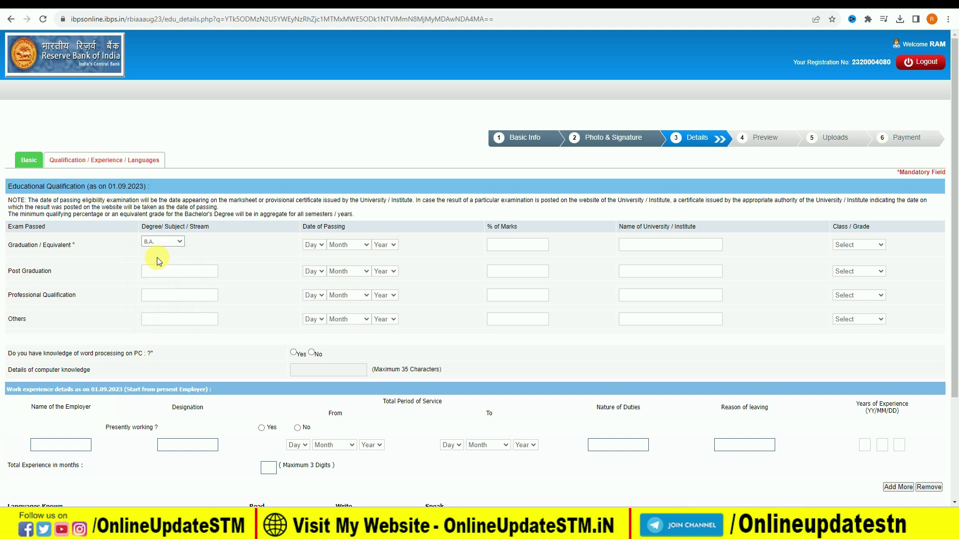
pyautogui.click(314, 244)
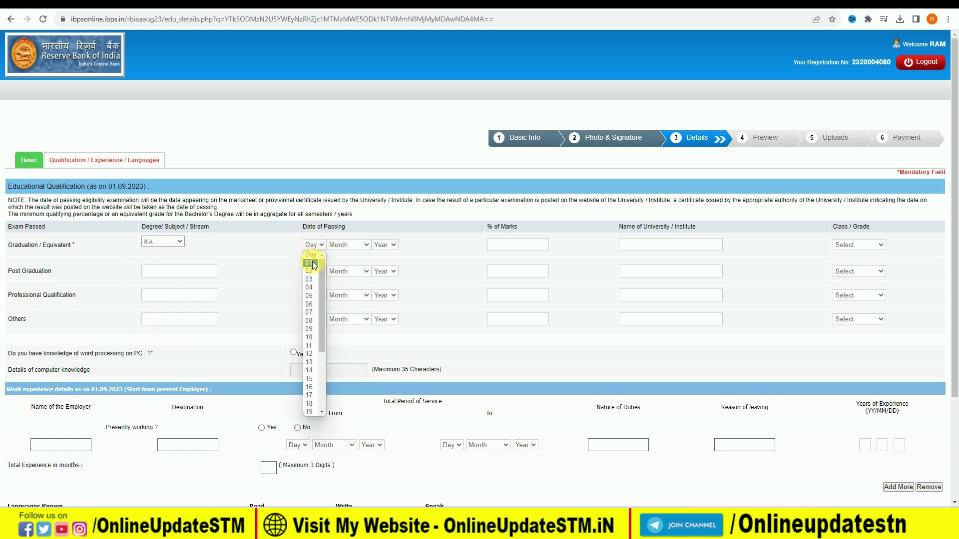
pyautogui.click(310, 263)
pyautogui.click(341, 245)
pyautogui.click(346, 264)
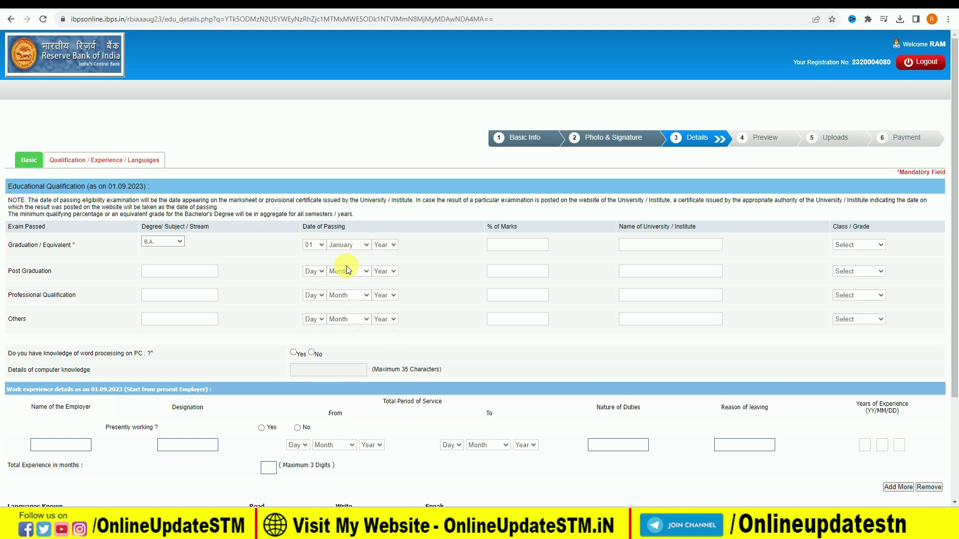
pyautogui.click(385, 245)
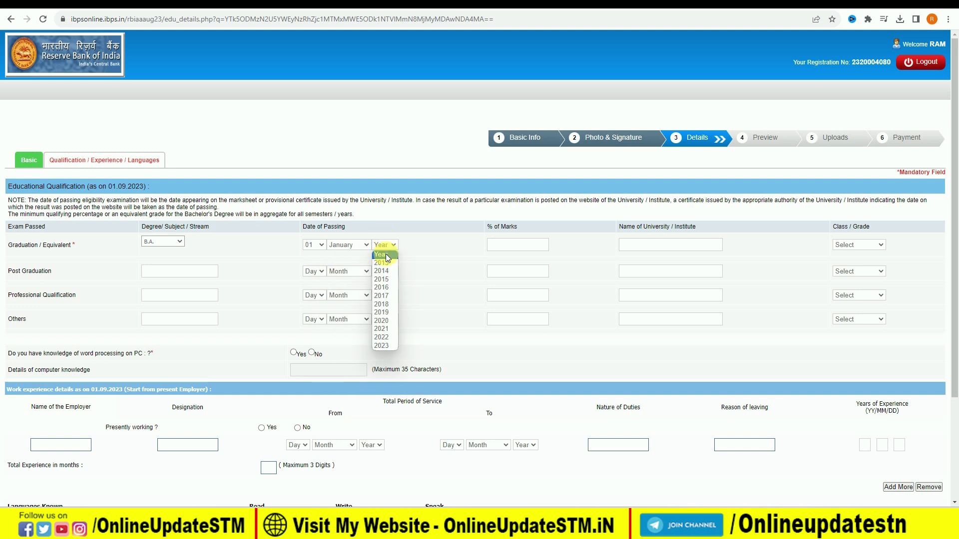
pyautogui.click(382, 329)
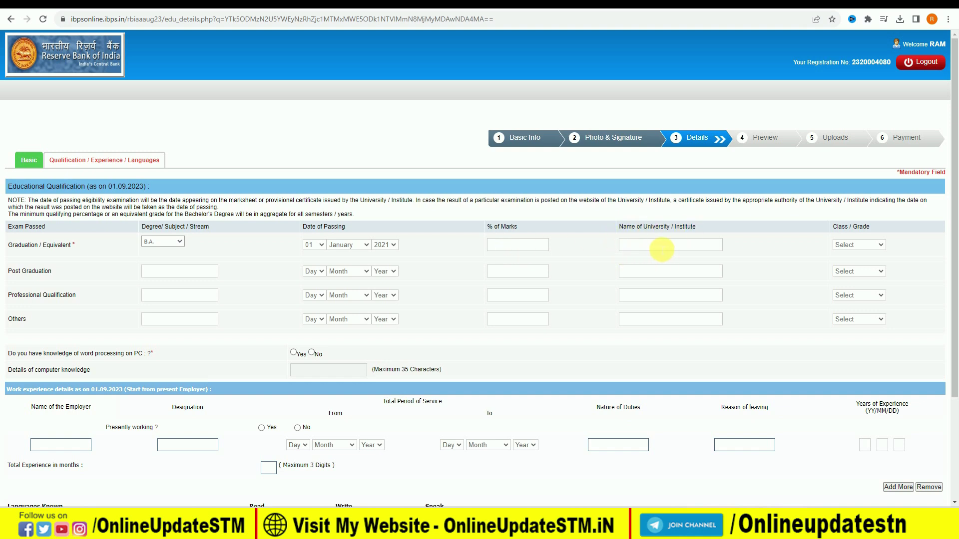
pyautogui.click(869, 245)
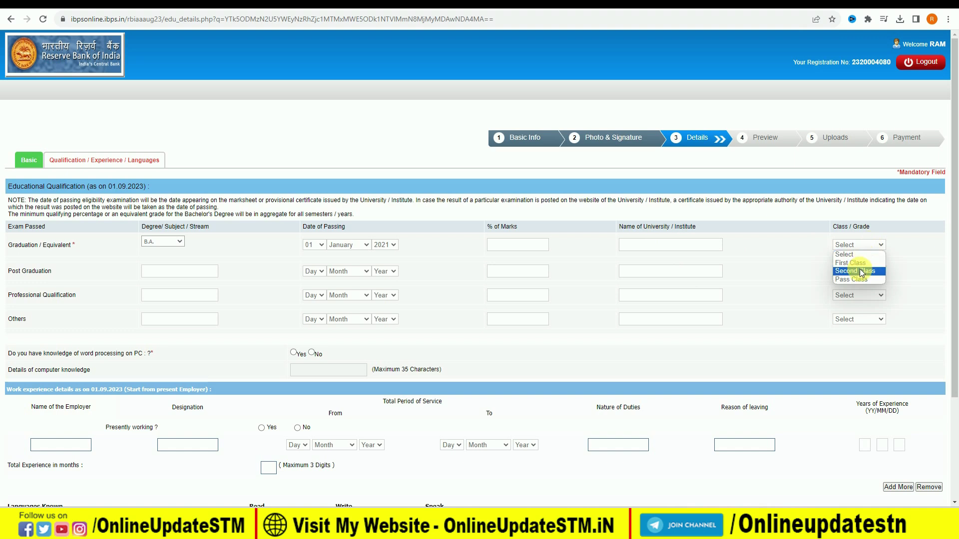
pyautogui.click(861, 263)
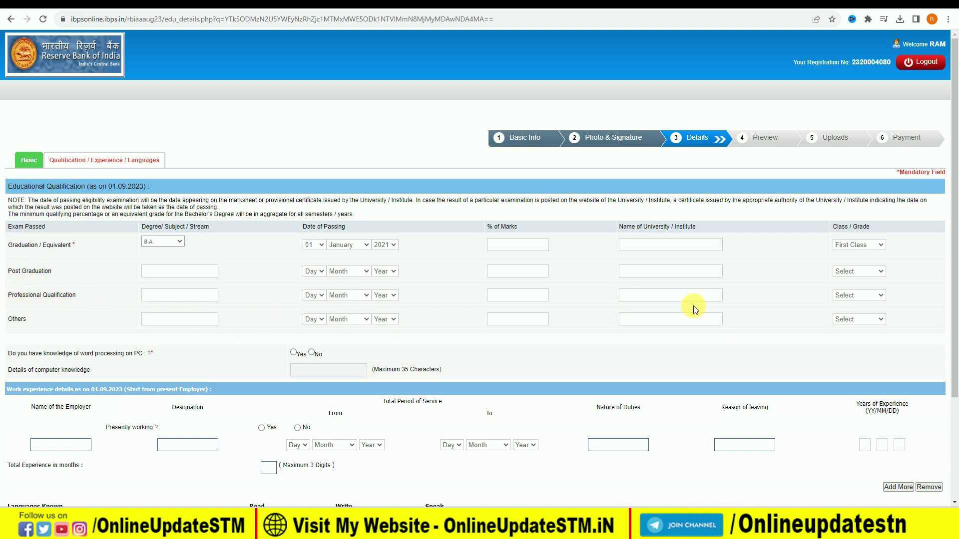
pyautogui.scroll(-1, 292, 319)
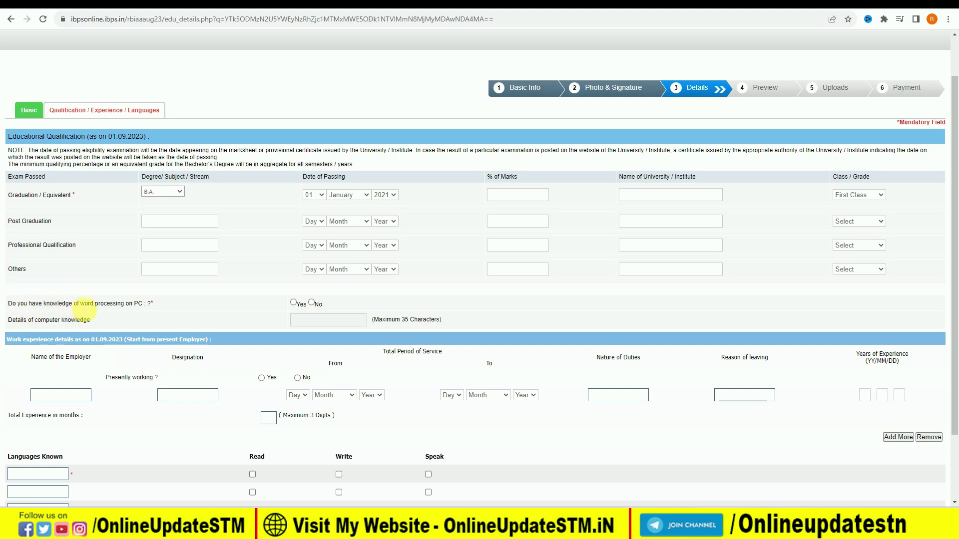
# Answer Yes to word processing knowledge and No to presently working.
pyautogui.click(295, 302)
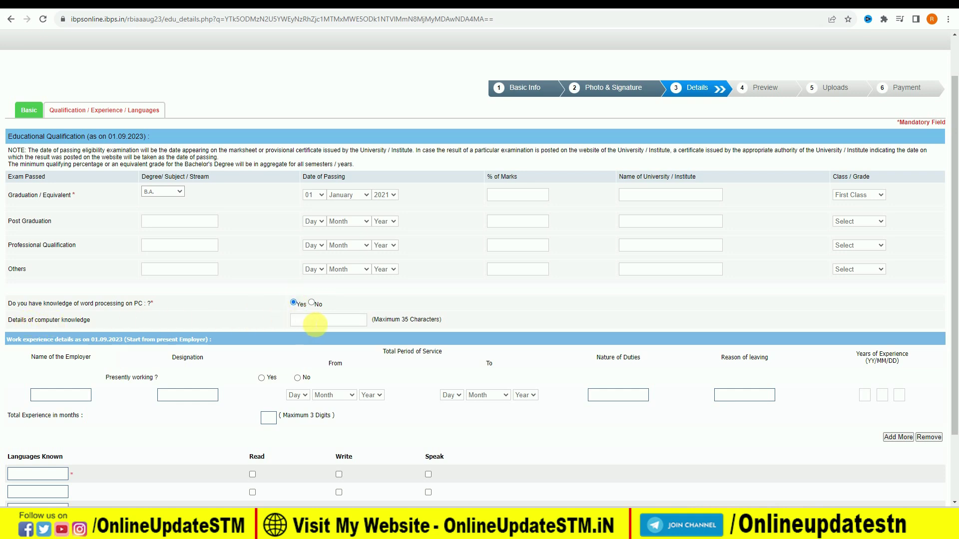
pyautogui.click(313, 321)
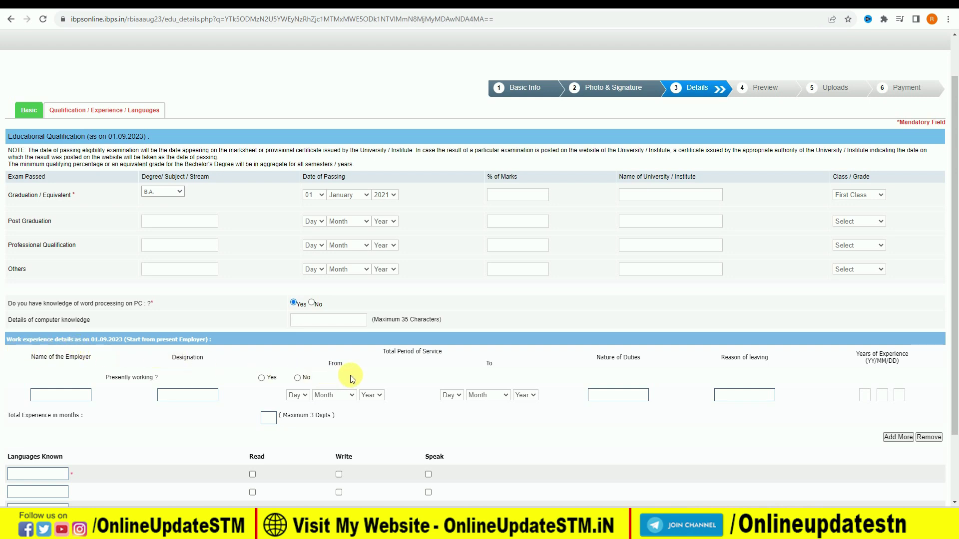
pyautogui.click(298, 378)
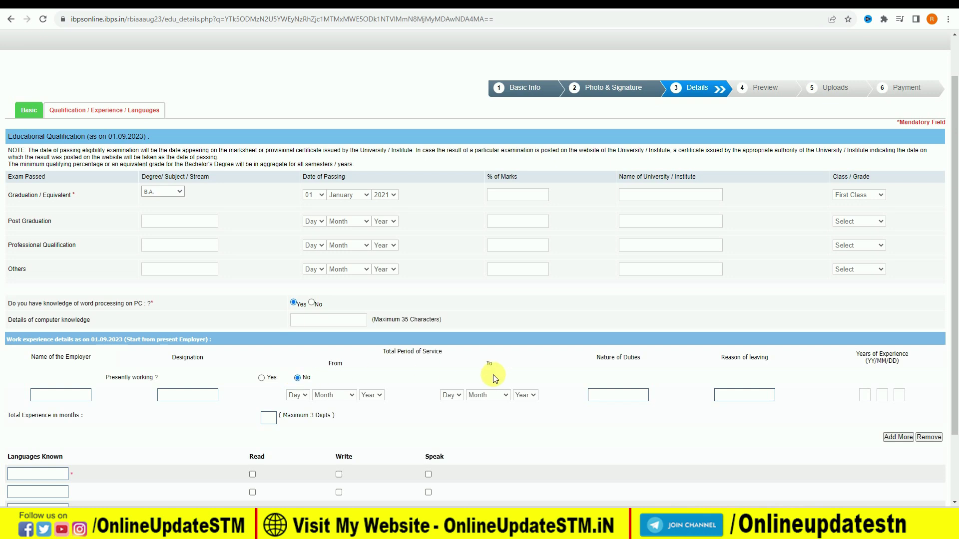
pyautogui.scroll(-3, 492, 376)
# Add HINDI and ENG as known languages, each marked for read and write.
pyautogui.click(47, 388)
pyautogui.write('hin')
pyautogui.press('BackSpace')
pyautogui.write('HINDI')
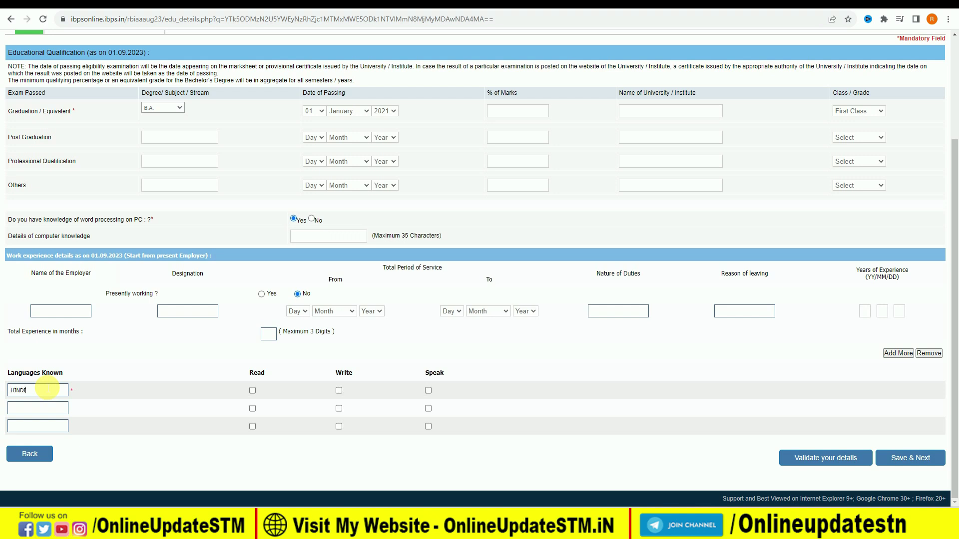
pyautogui.click(252, 391)
pyautogui.click(339, 391)
pyautogui.click(48, 409)
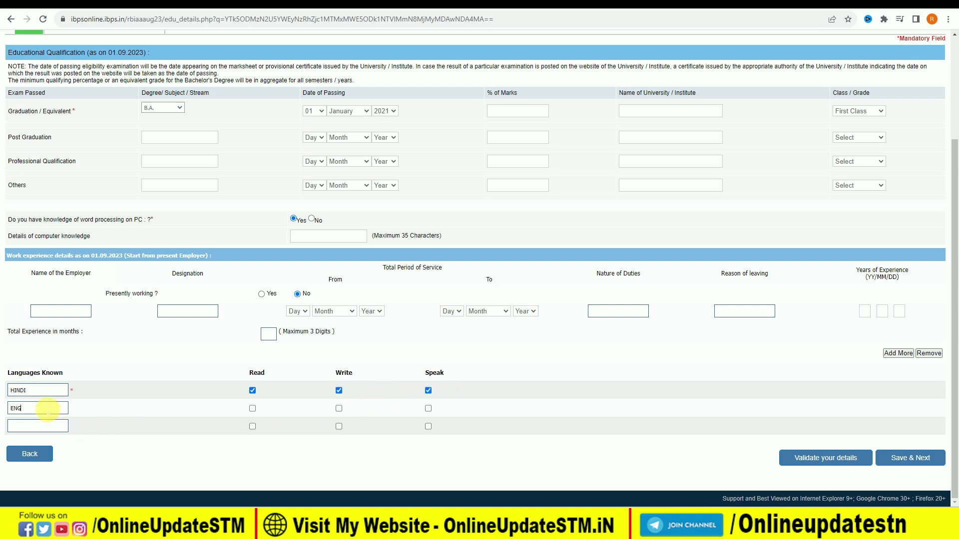
pyautogui.click(253, 409)
pyautogui.click(339, 408)
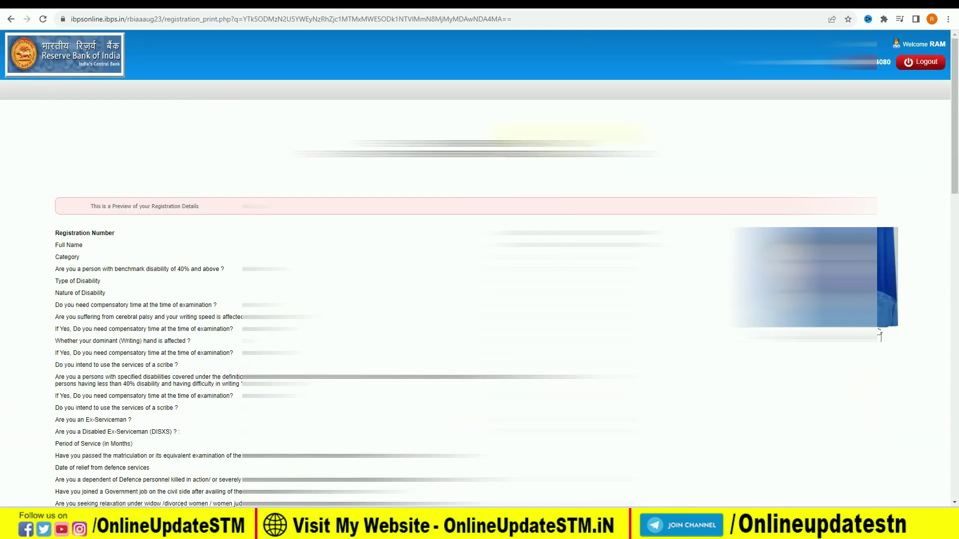
# Review the registration preview and complete the registration to proceed to uploads.
pyautogui.scroll(-15, 880, 335)
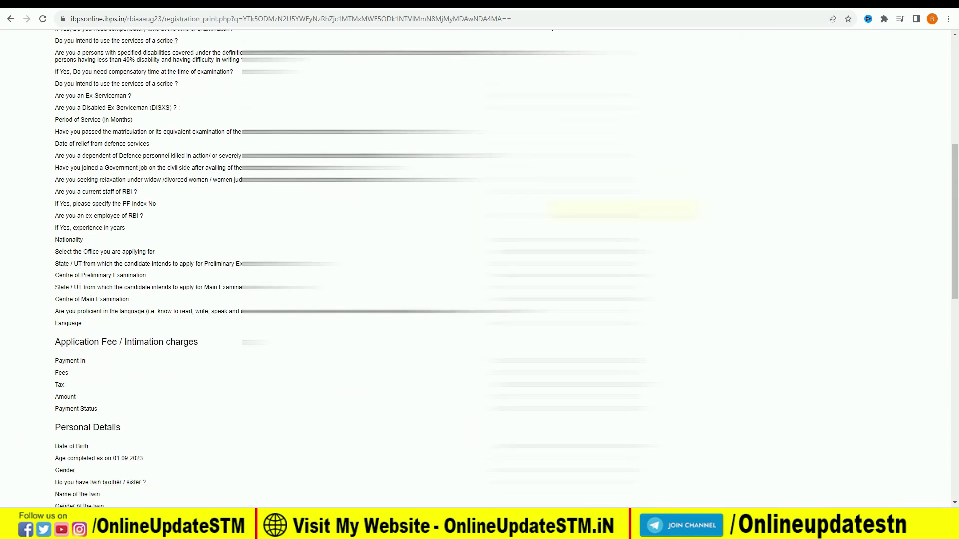
pyautogui.scroll(-2, 479, 300)
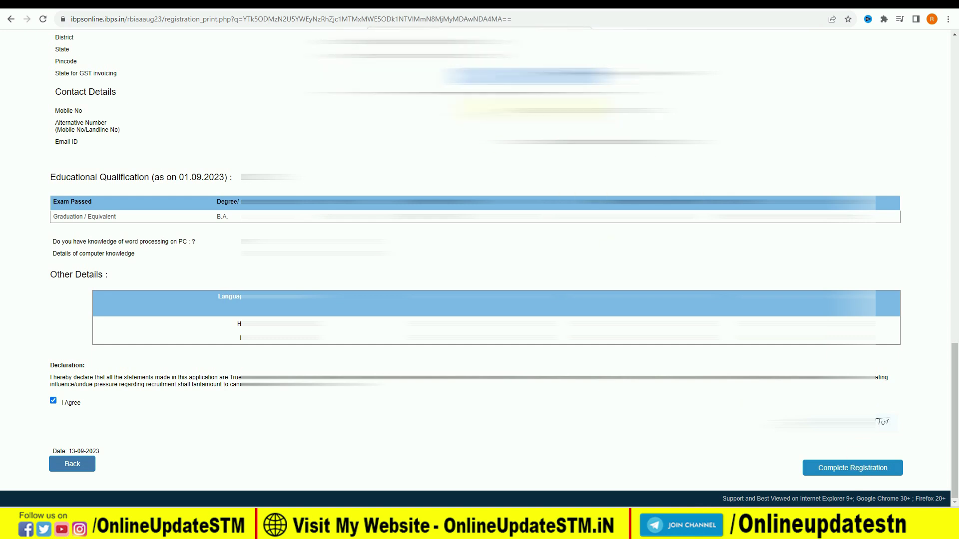
pyautogui.click(852, 468)
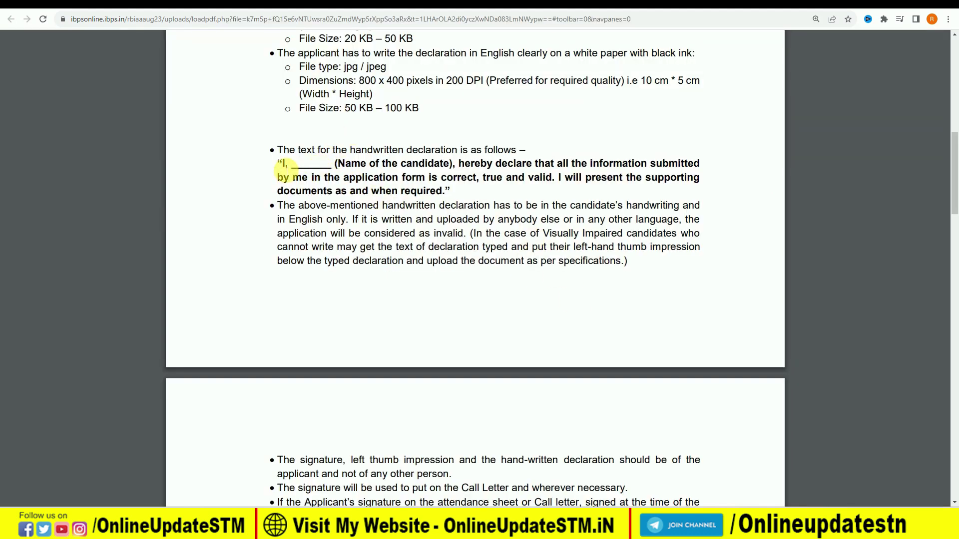
# Select the sample declaration sentence, close the guidelines, and pay the ₹59.00 fee by Debit Card.
pyautogui.moveTo(284, 163); pyautogui.dragTo(447, 199)
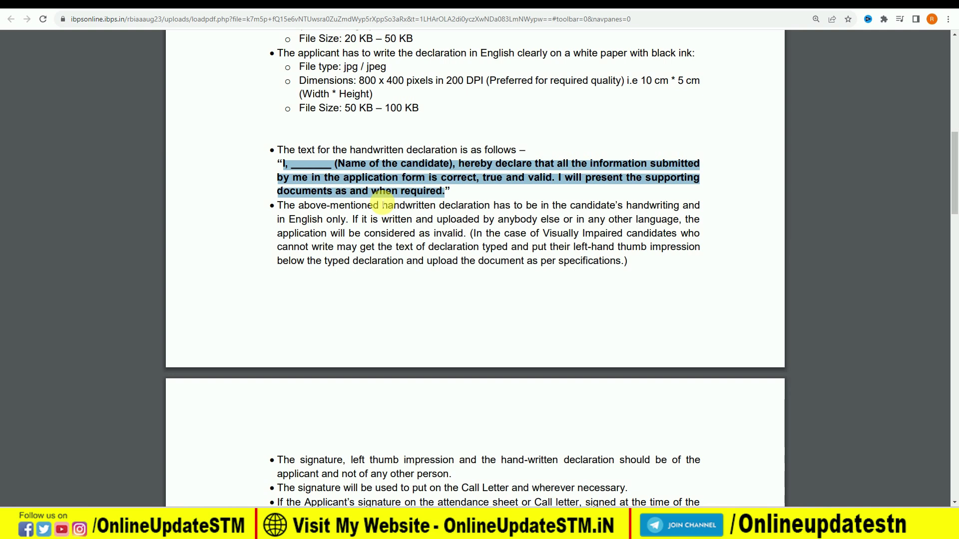
pyautogui.hotkey('ctrl', 'w')
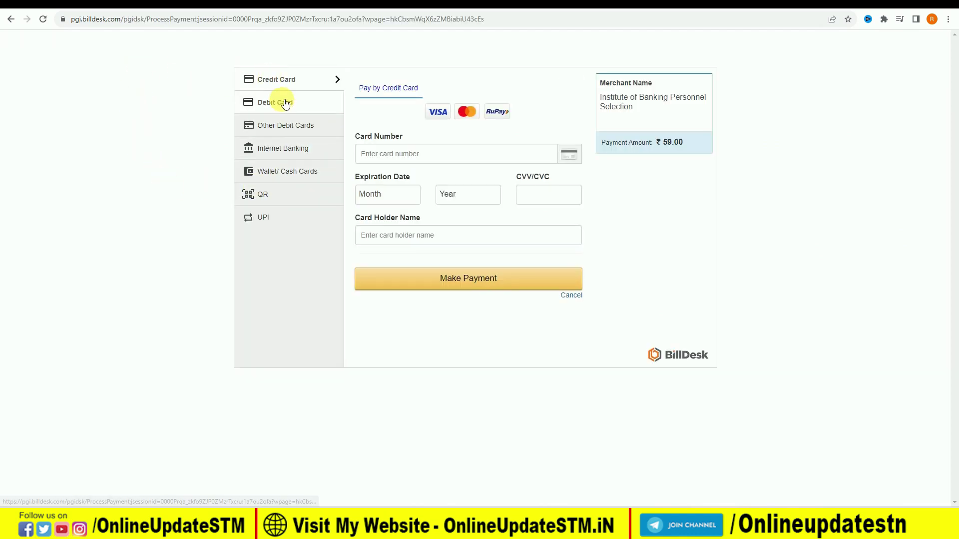
pyautogui.click(281, 102)
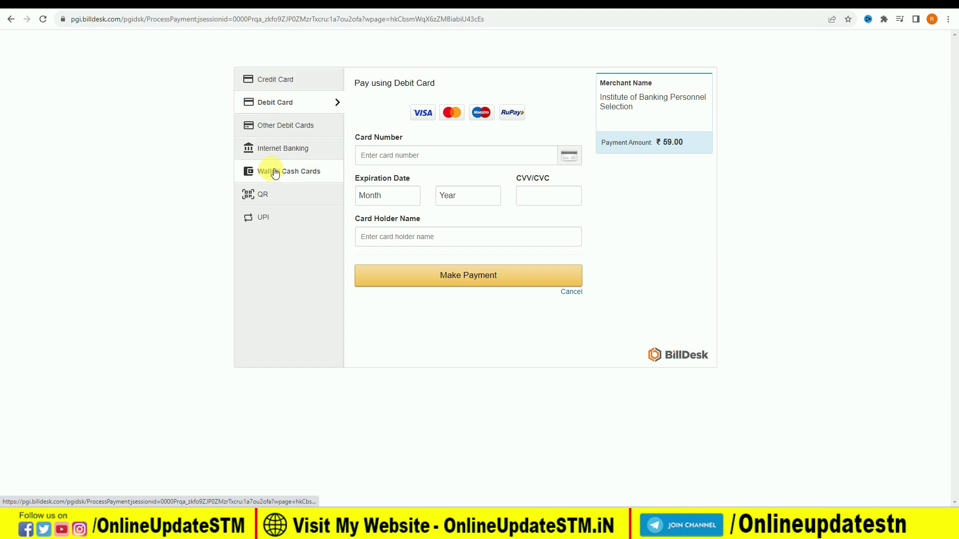